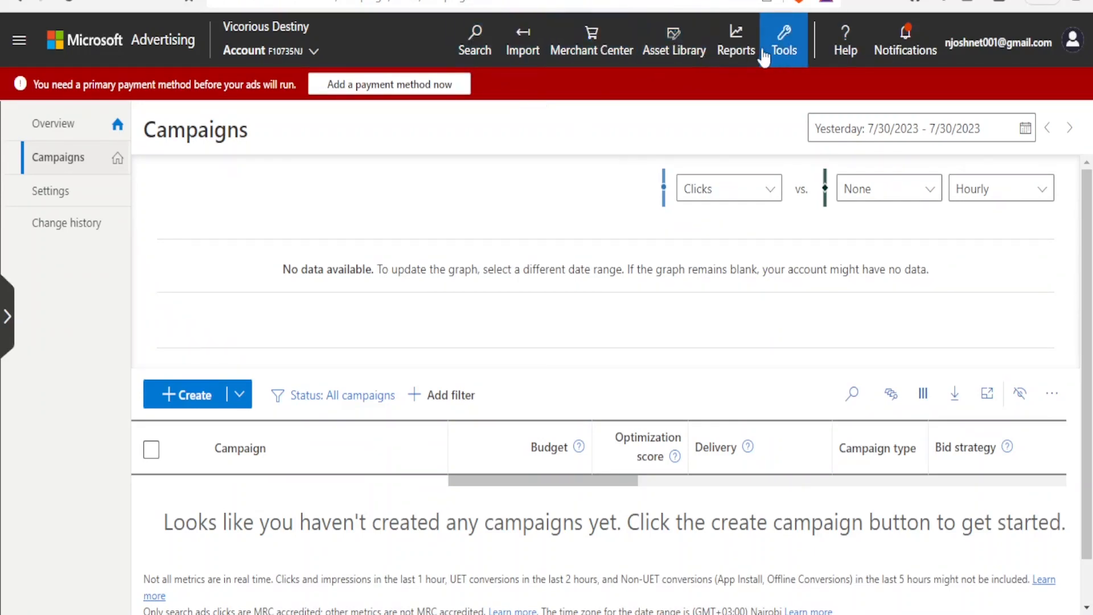
- Look through Microsoft Advertising's import sources and Create Campaign page, then return to the campaigns list
{"action": "left_click", "coordinate": [526, 62]}
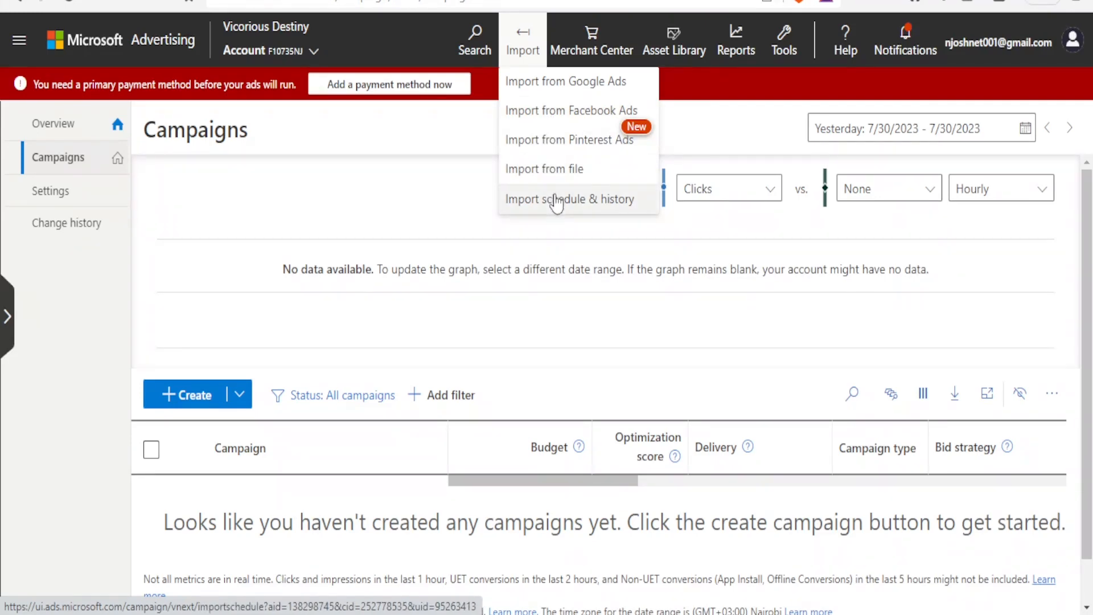
{"action": "left_click", "coordinate": [408, 218]}
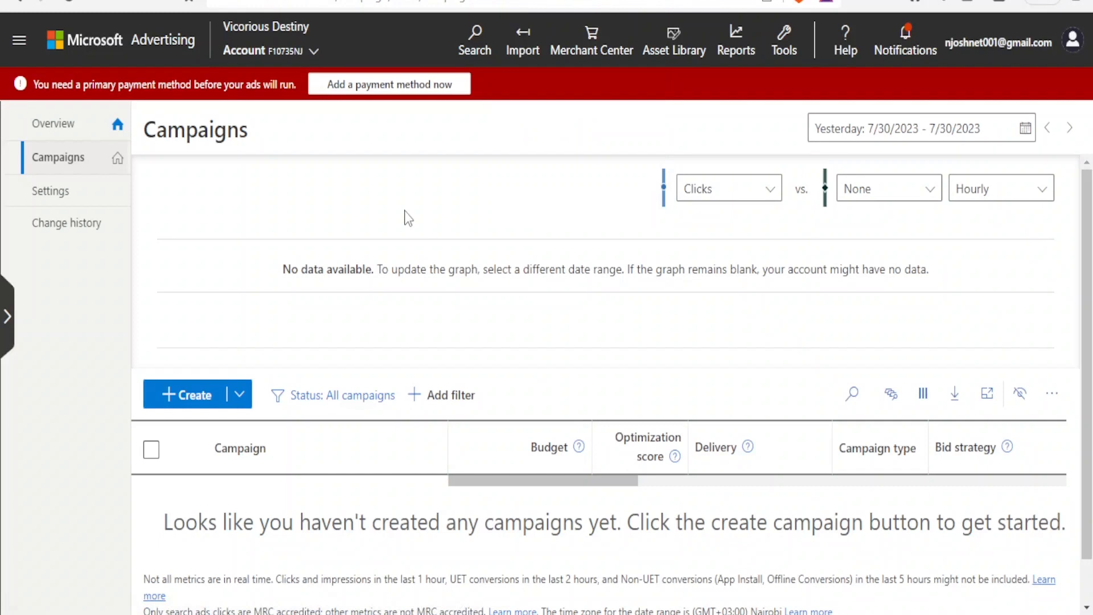
{"action": "left_click", "coordinate": [194, 397]}
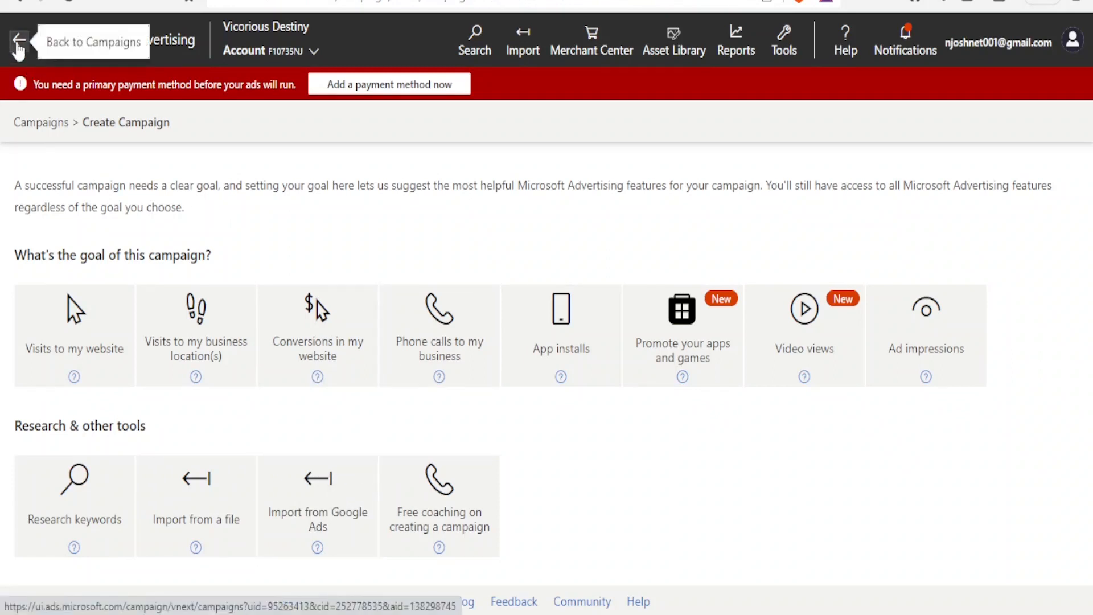
{"action": "left_click", "coordinate": [19, 45]}
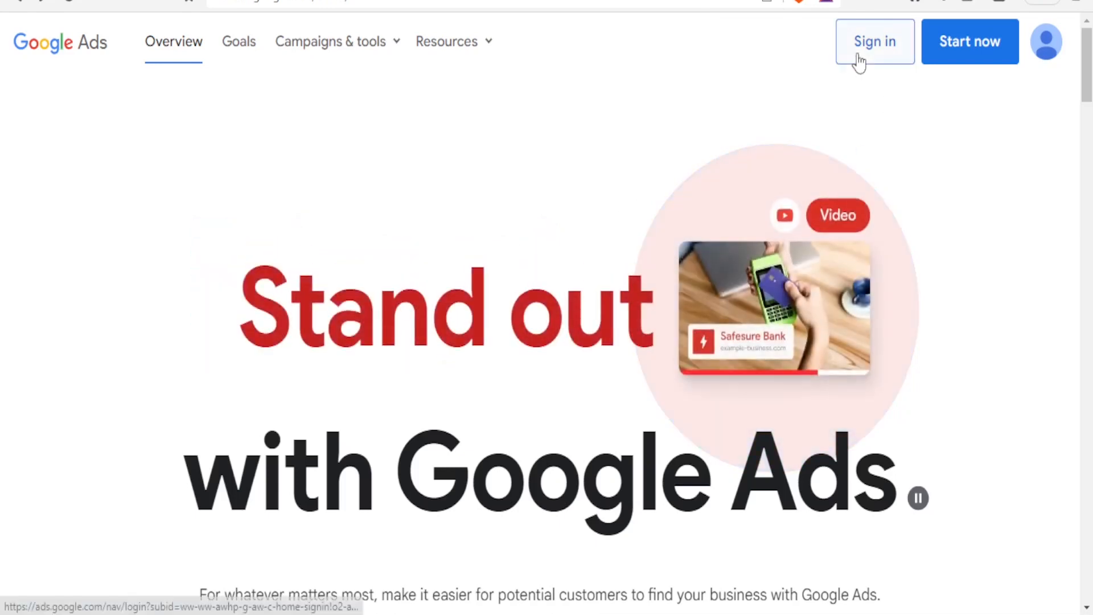
- Start a new Google Ads campaign and empty the prefilled business name field
{"action": "left_click", "coordinate": [985, 59]}
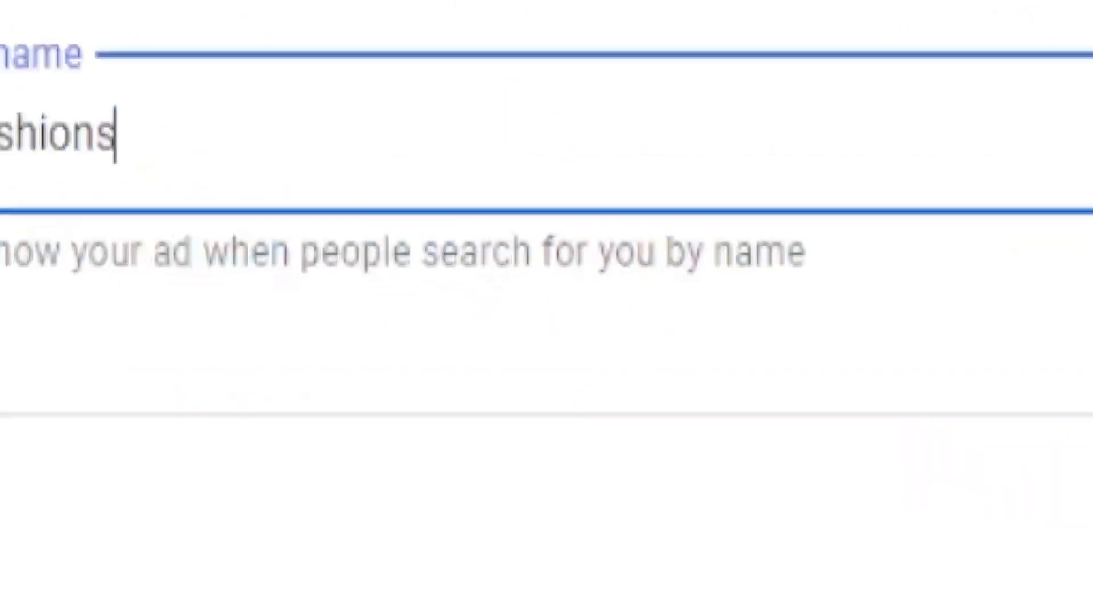
{"action": "key", "text": "ctrl+a"}
{"action": "key", "text": "BackSpace"}
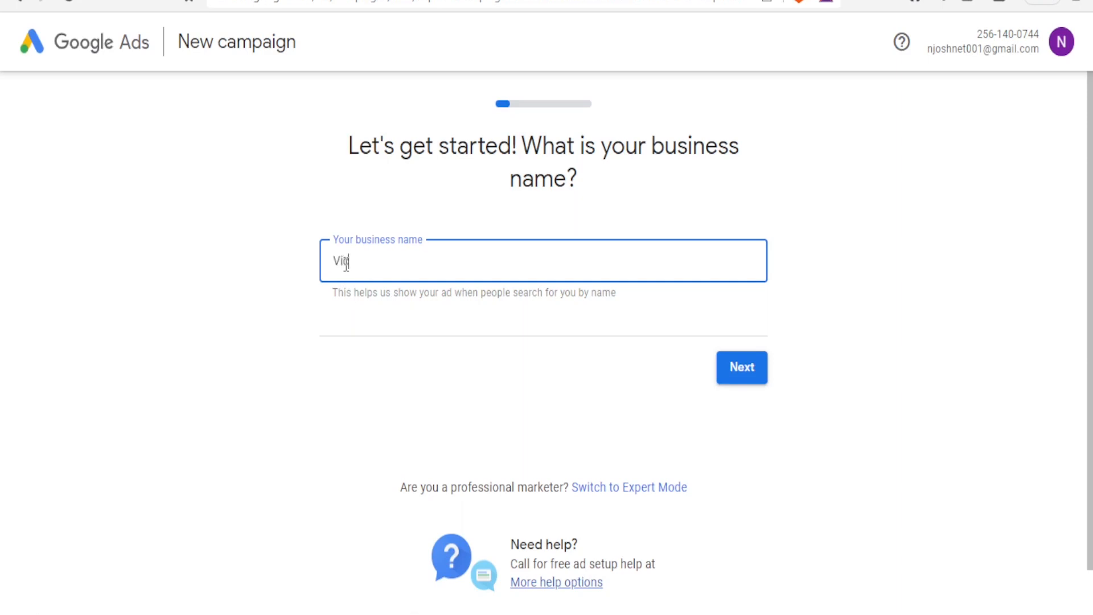
- Enter 'Victorious Fashions' as the business name and the pasted YouTube channel link as the website
{"action": "type", "text": "Victorious Fashions"}
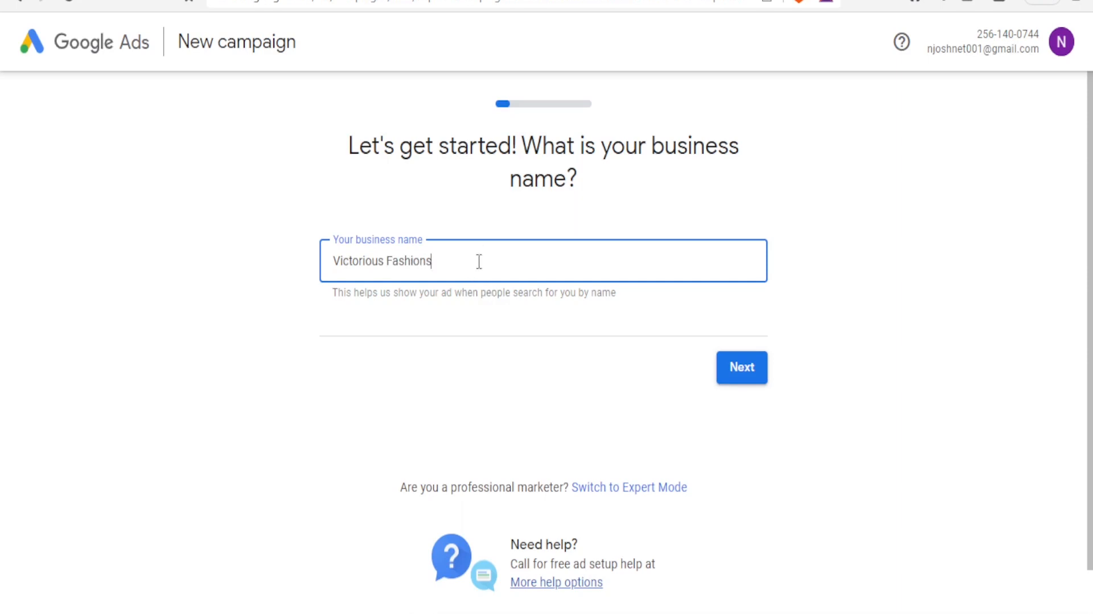
{"action": "left_click", "coordinate": [730, 379]}
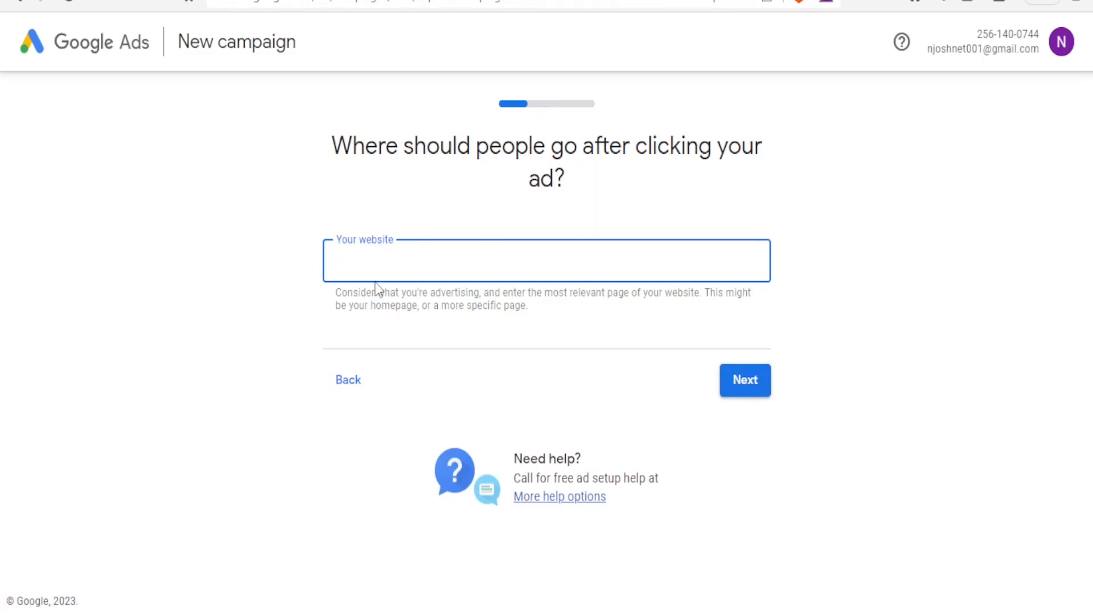
{"action": "type", "text": "https://www.youtube.com/channel/UClc0VI1aocQwLzw_fVVuJNA"}
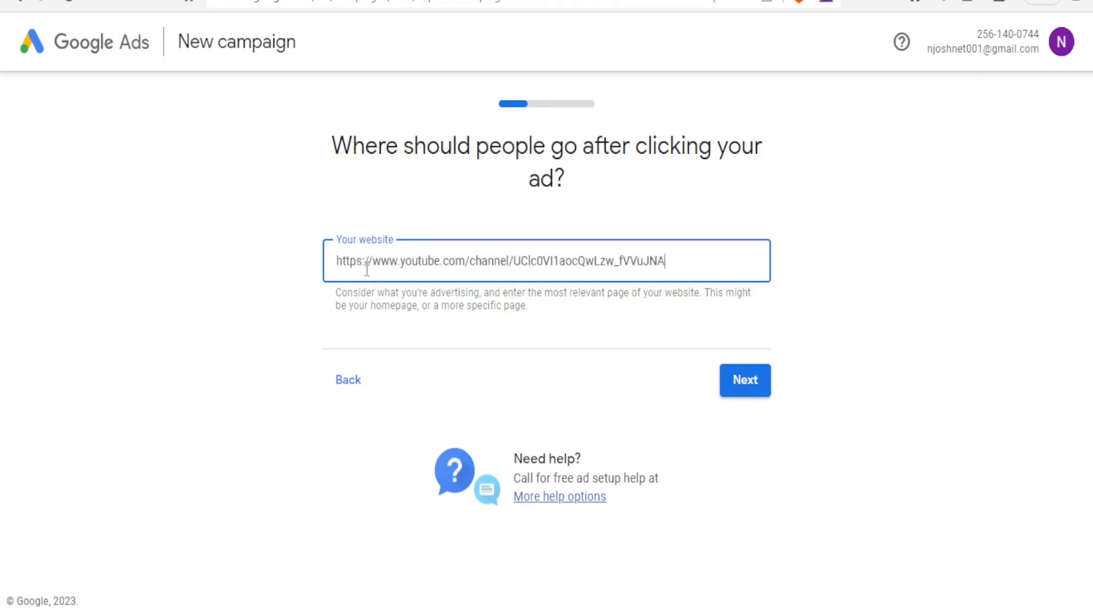
{"action": "left_click", "coordinate": [727, 391]}
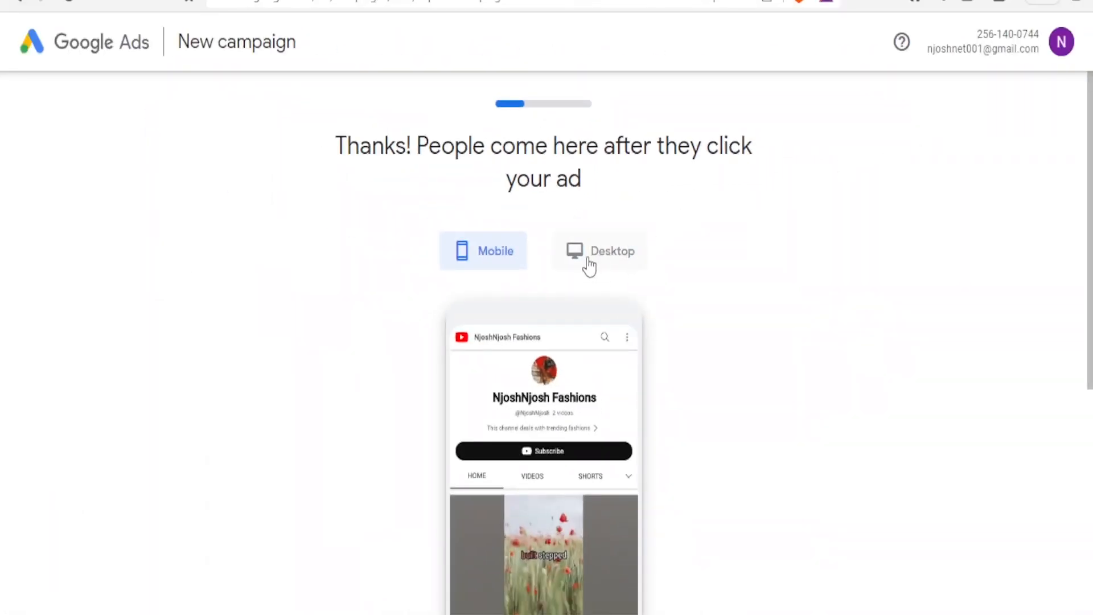
- Preview the landing page on desktop, then keep Get more calls as the advertising goal
{"action": "left_click", "coordinate": [589, 264]}
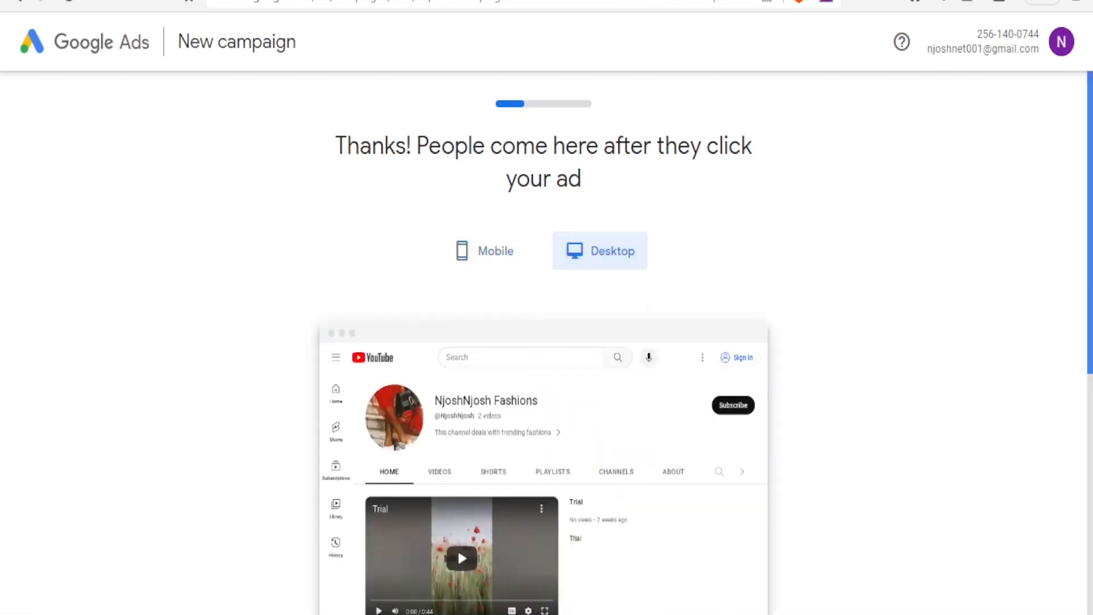
{"action": "scroll", "coordinate": [1088, 305], "scroll_direction": "down", "scroll_amount": 2}
{"action": "scroll", "coordinate": [1082, 364], "scroll_direction": "down", "scroll_amount": 5}
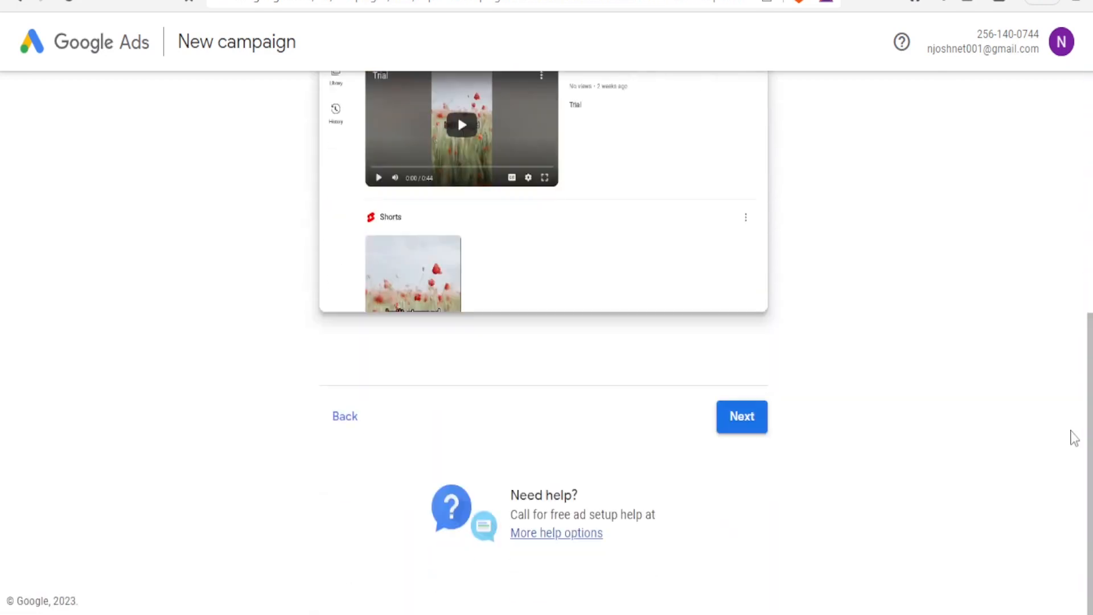
{"action": "left_click", "coordinate": [728, 435]}
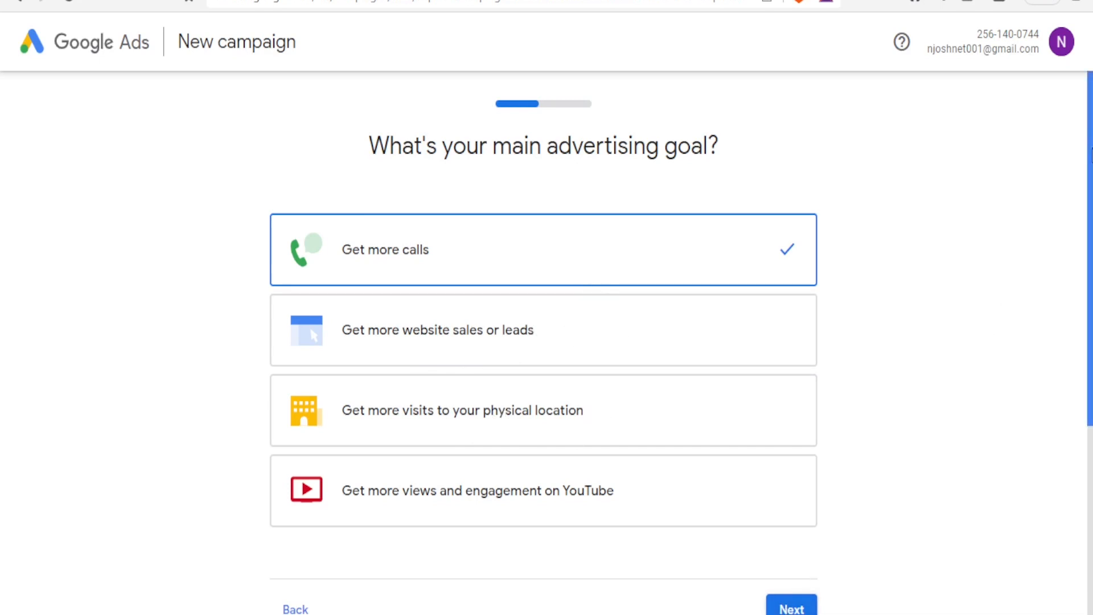
{"action": "left_click_drag", "start_coordinate": [1090, 153], "coordinate": [1091, 181]}
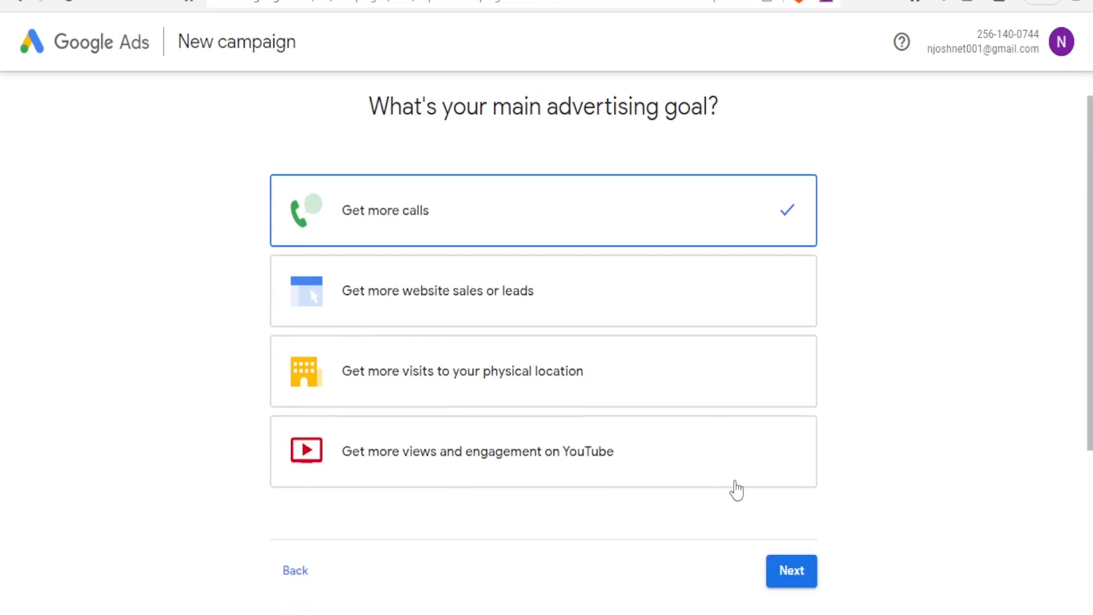
{"action": "left_click", "coordinate": [788, 581]}
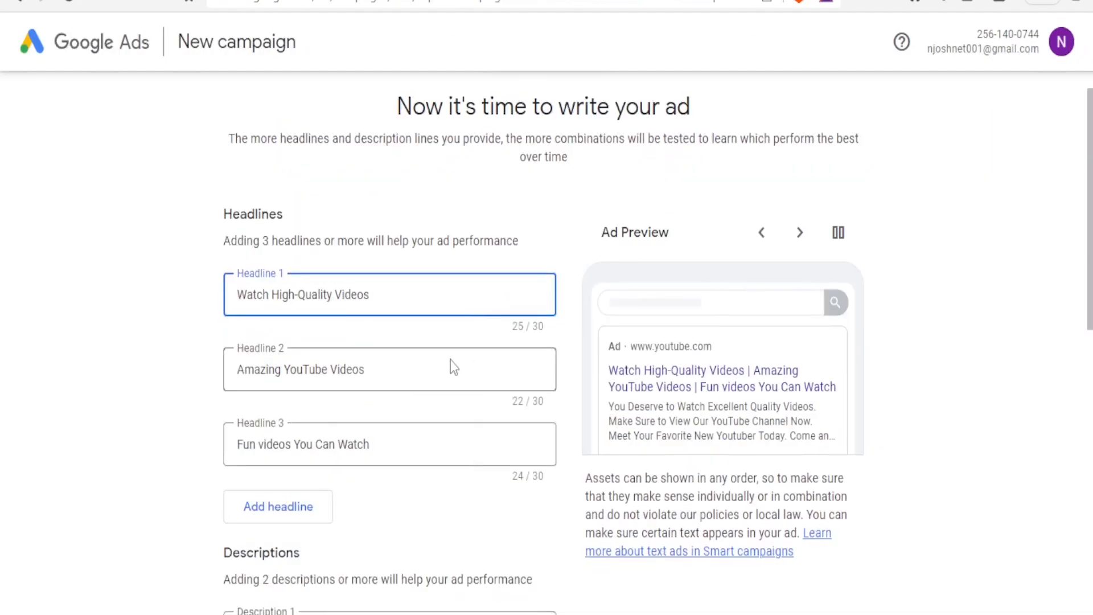
- Use suggested headlines: Videos and Subscribers, Original and Creative Videos, Amazing YouTube Videos
{"action": "left_click", "coordinate": [401, 300]}
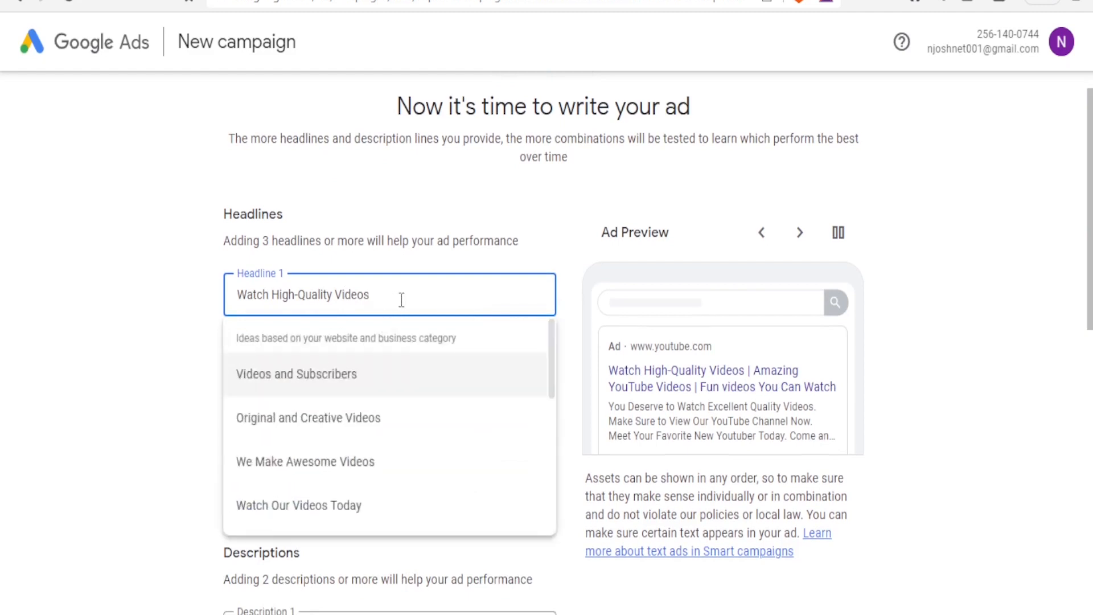
{"action": "left_click", "coordinate": [310, 376]}
{"action": "left_click", "coordinate": [370, 373]}
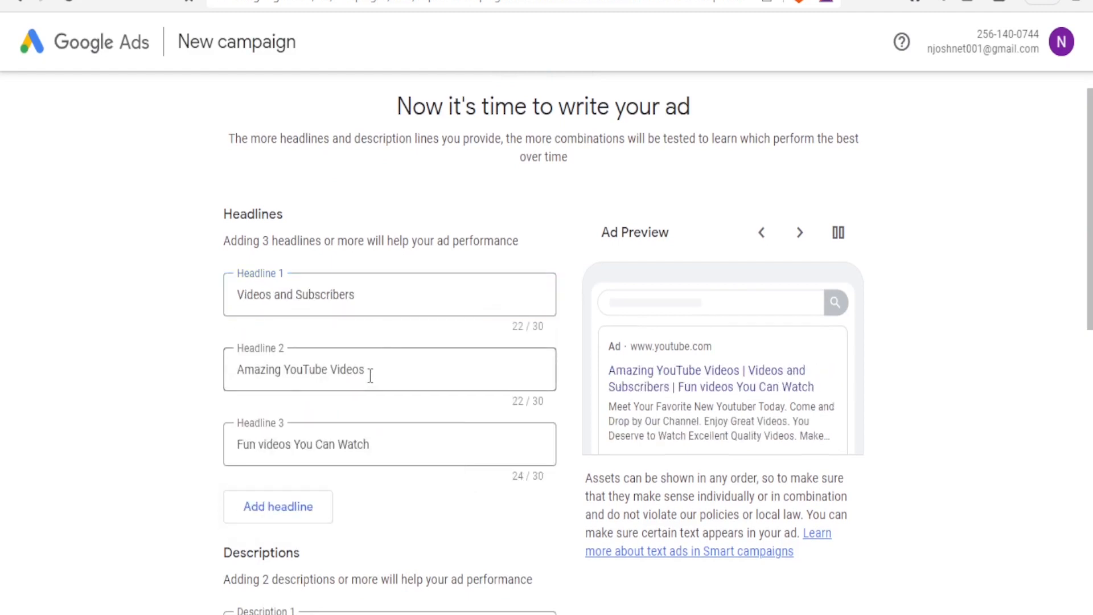
{"action": "left_click", "coordinate": [324, 493]}
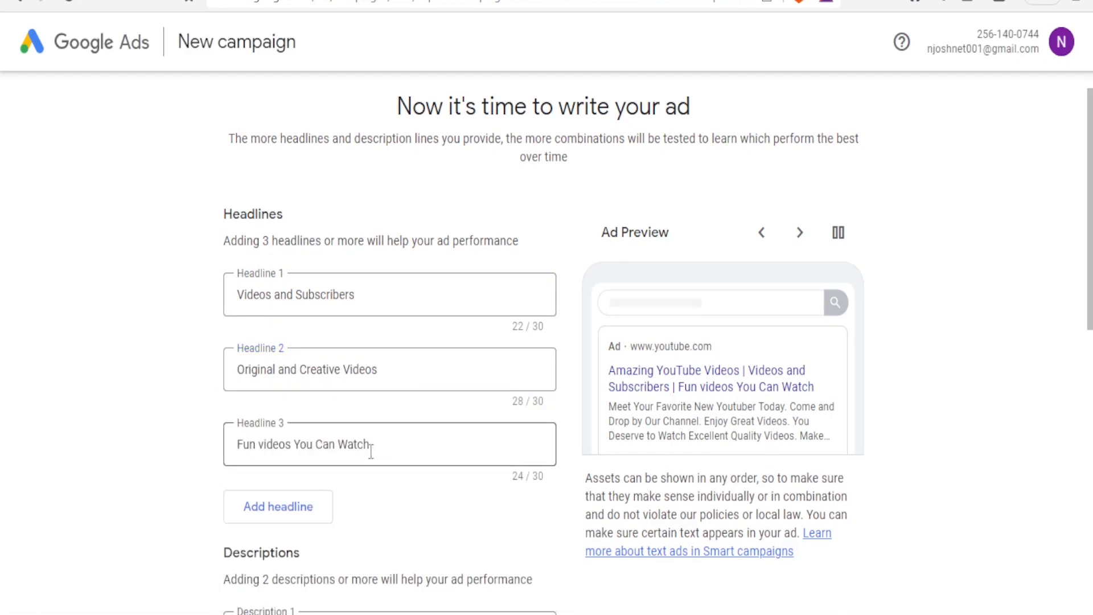
{"action": "left_click", "coordinate": [373, 446]}
{"action": "left_click", "coordinate": [316, 565]}
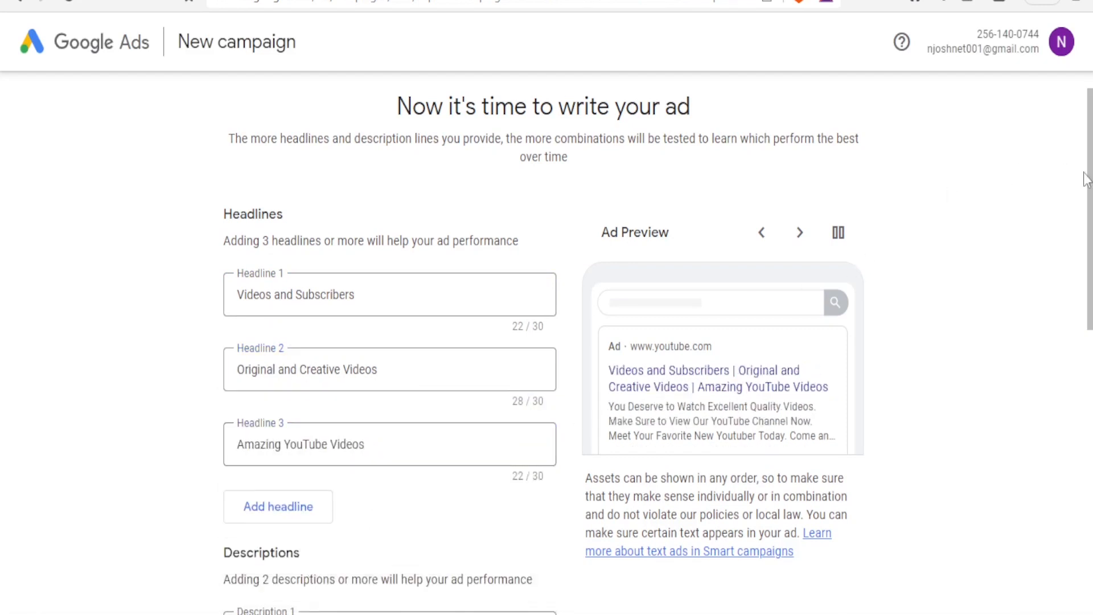
- Fill both descriptions with suggestions, including 'Meet Your Favorite New Youtuber', and add a call phone number
{"action": "scroll", "coordinate": [968, 284], "scroll_direction": "down", "scroll_amount": 4}
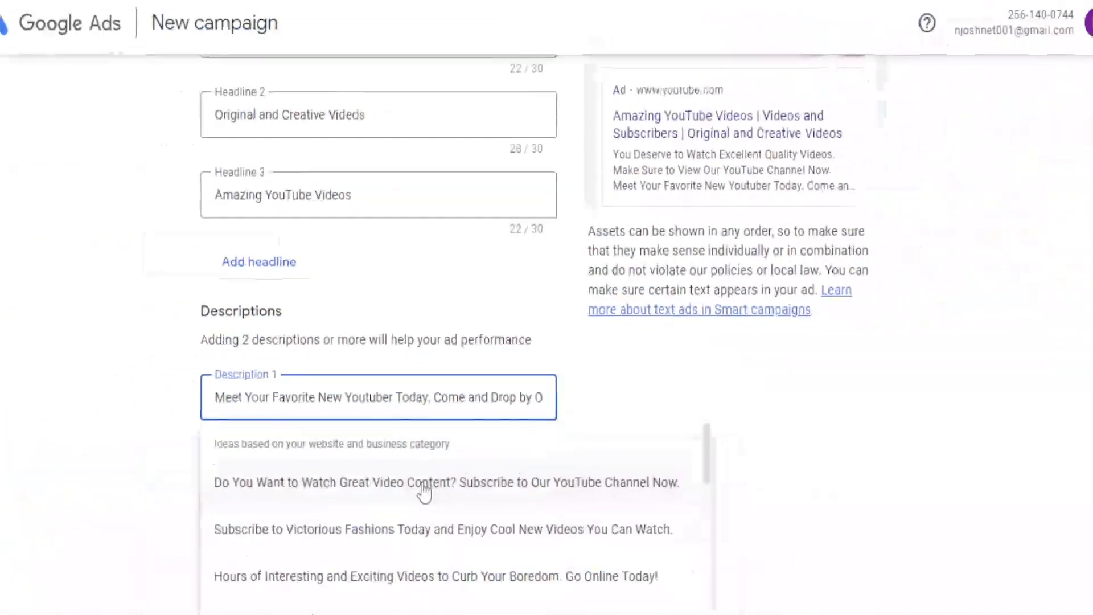
{"action": "left_click", "coordinate": [420, 483]}
{"action": "left_click", "coordinate": [467, 462]}
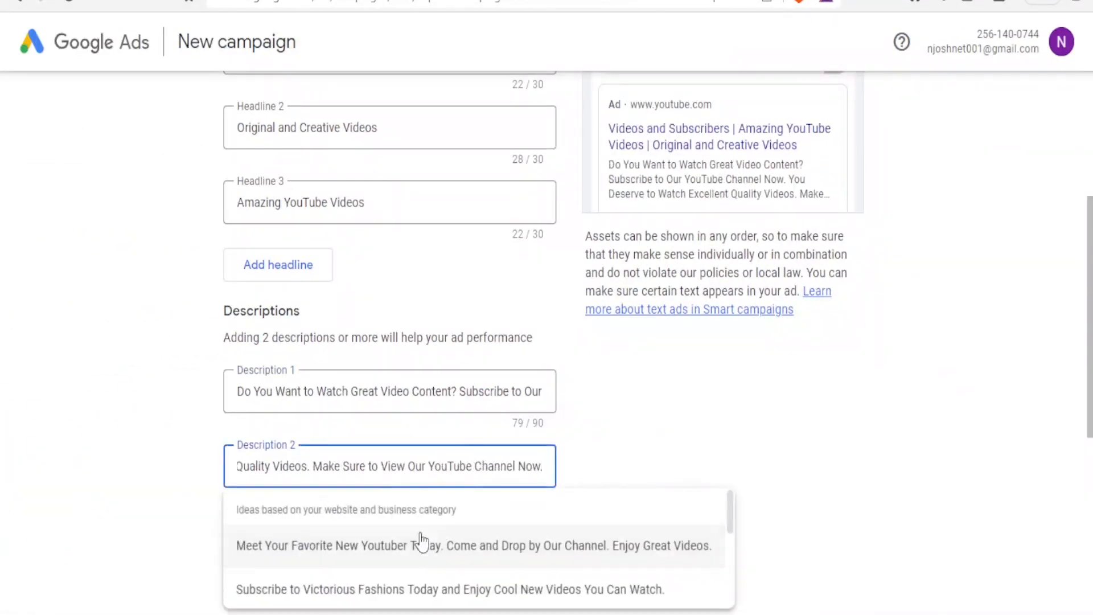
{"action": "left_click", "coordinate": [370, 546]}
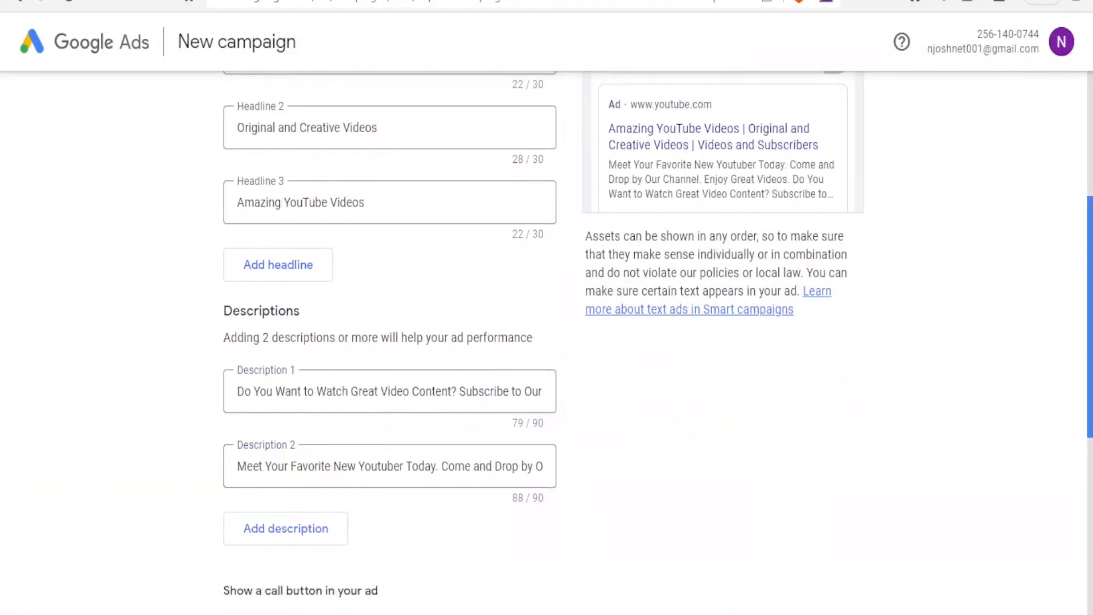
{"action": "left_click_drag", "start_coordinate": [1090, 279], "coordinate": [1080, 396]}
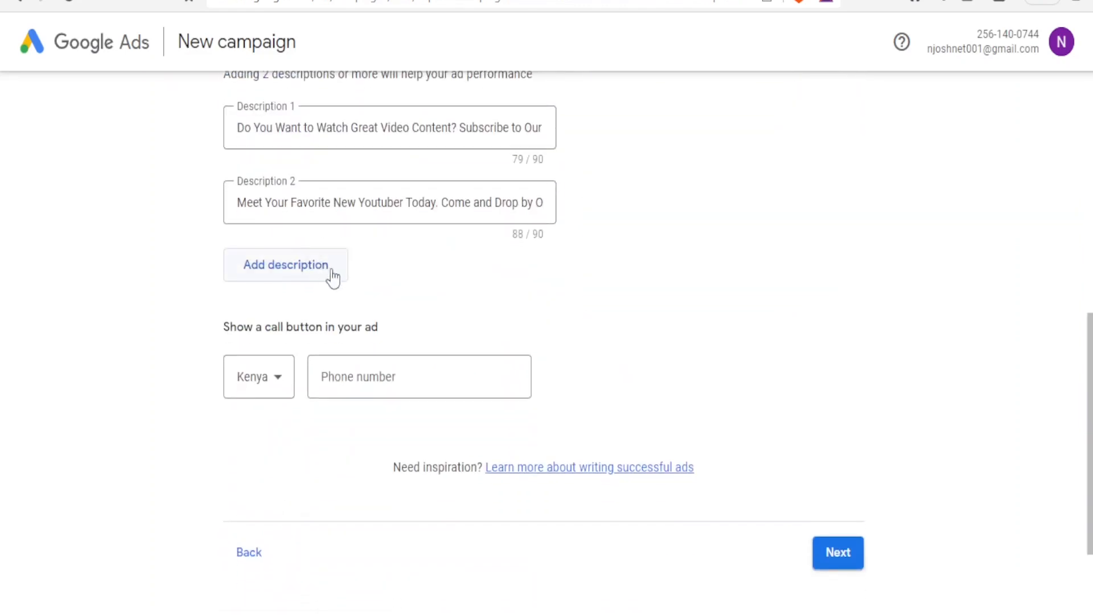
{"action": "left_click", "coordinate": [446, 380]}
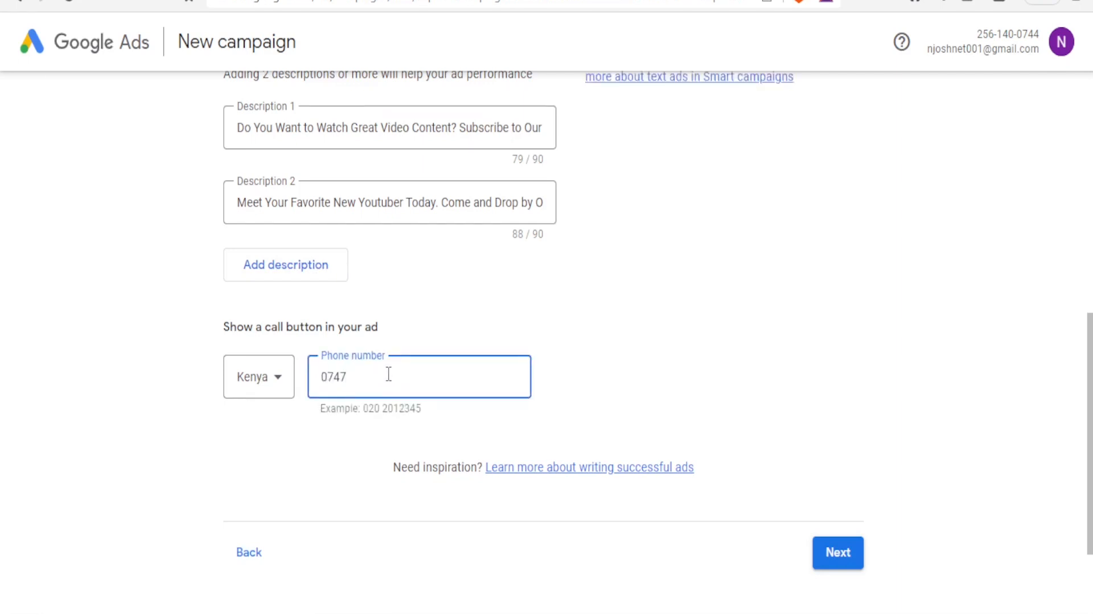
{"action": "left_click", "coordinate": [826, 557]}
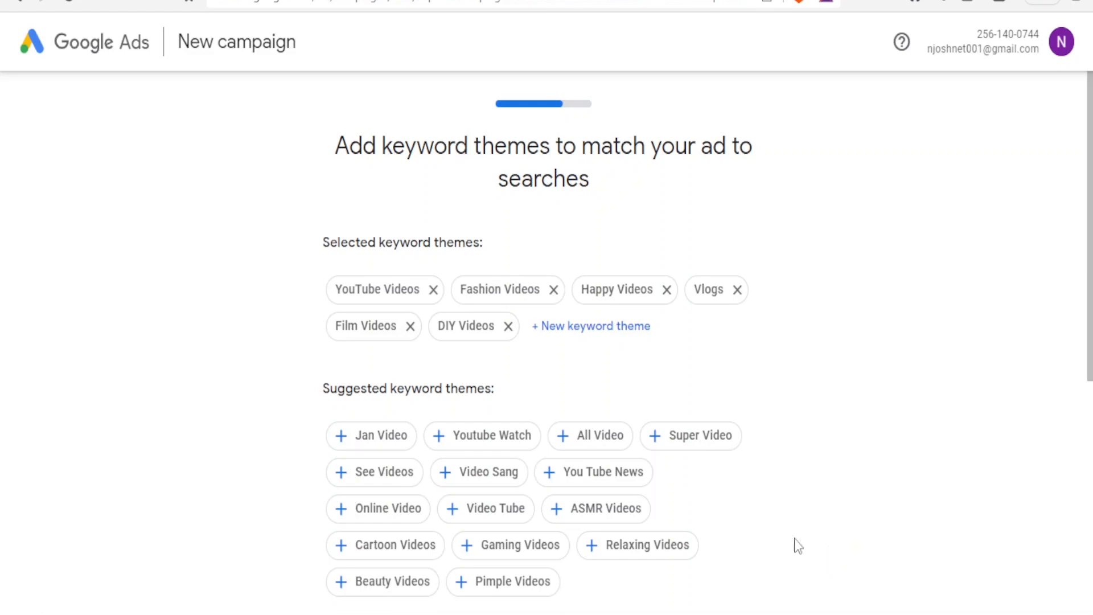
- Add Relaxing Videos to the selected keyword themes and move on to location targeting
{"action": "left_click", "coordinate": [487, 290]}
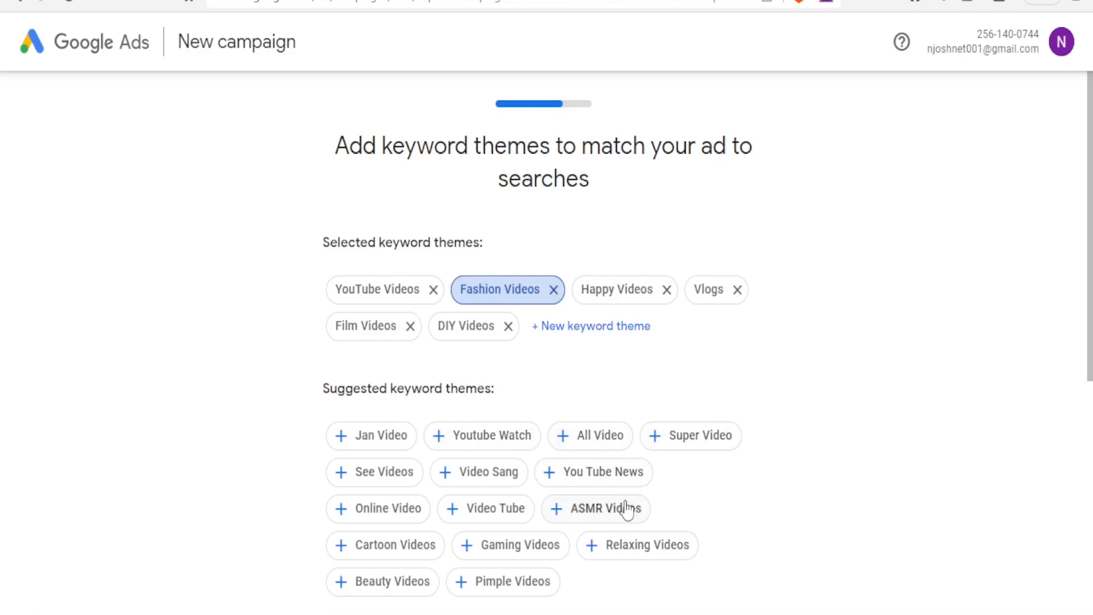
{"action": "left_click", "coordinate": [632, 551]}
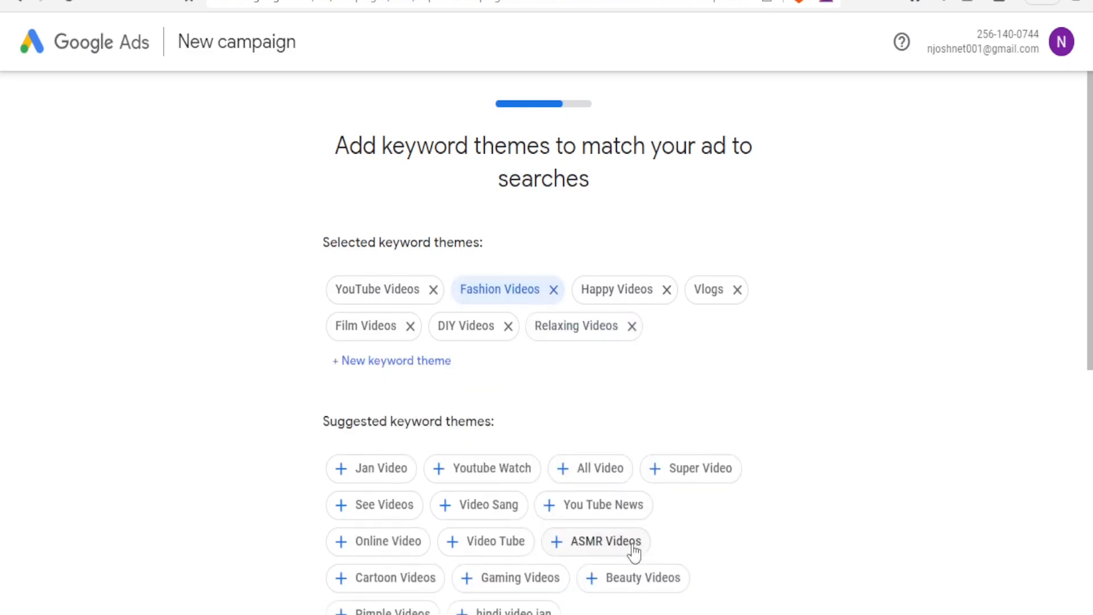
{"action": "left_click_drag", "start_coordinate": [1090, 223], "coordinate": [1086, 354]}
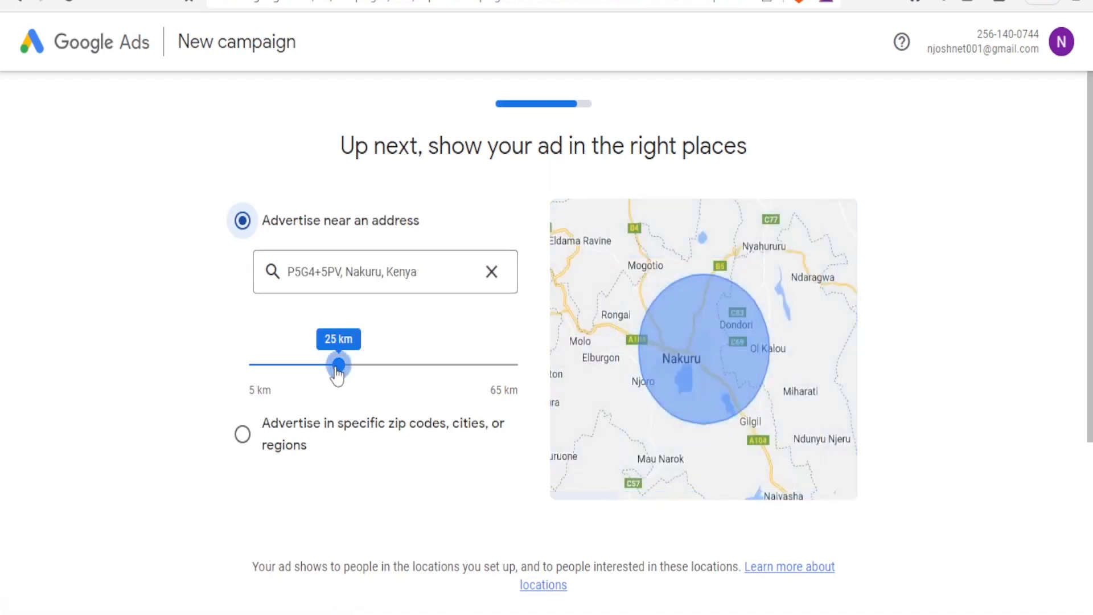
- Widen the ad radius around the Nakuru address from 25 km to 47 km
{"action": "left_click_drag", "start_coordinate": [346, 375], "coordinate": [437, 366]}
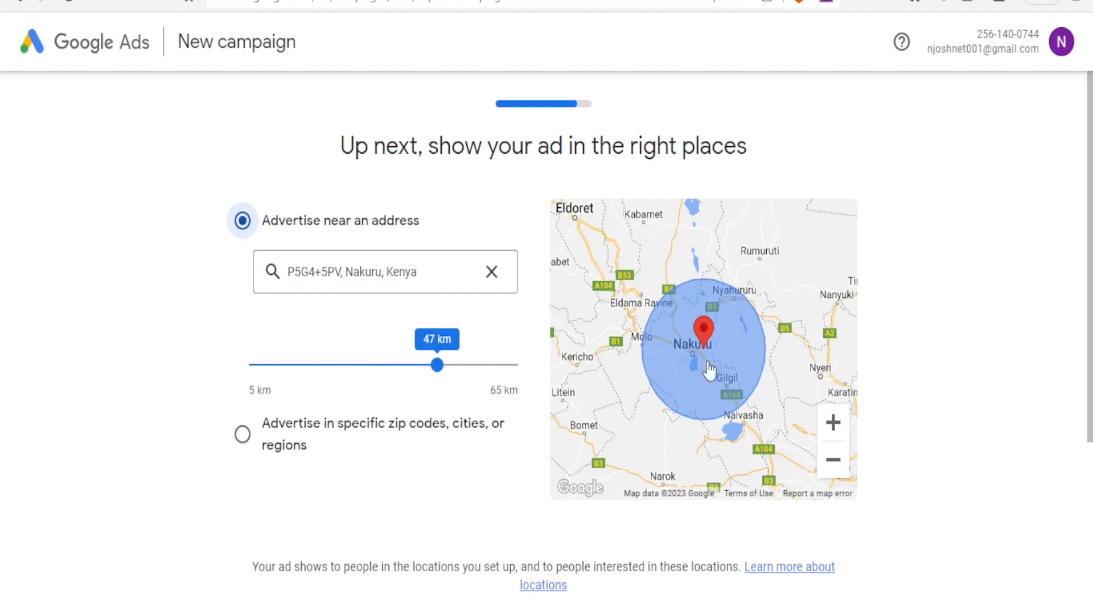
{"action": "left_click_drag", "start_coordinate": [1090, 249], "coordinate": [1090, 407]}
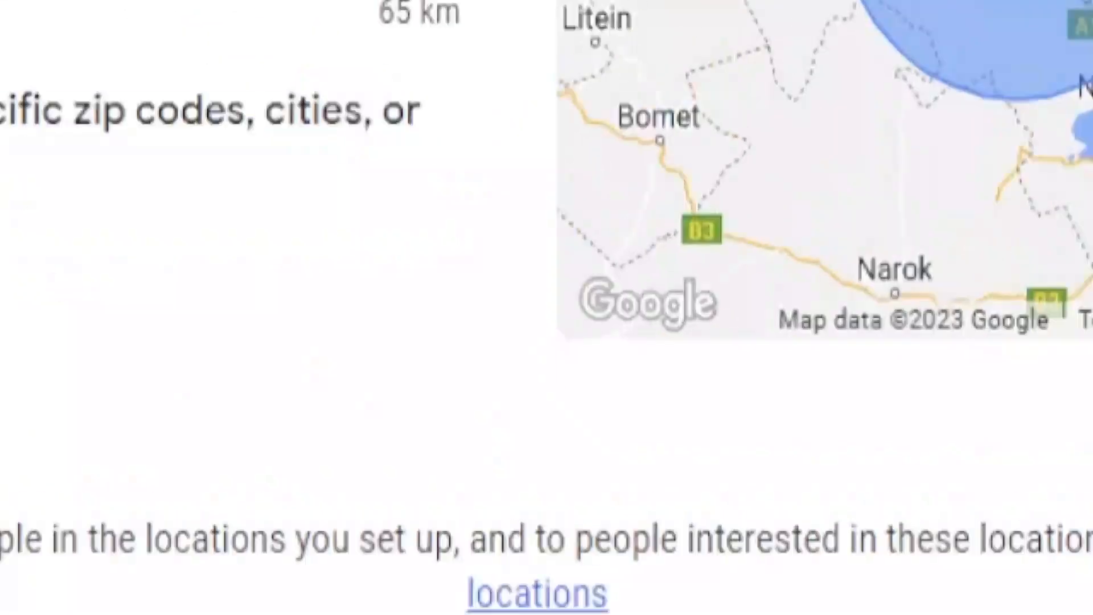
{"action": "left_click", "coordinate": [834, 431]}
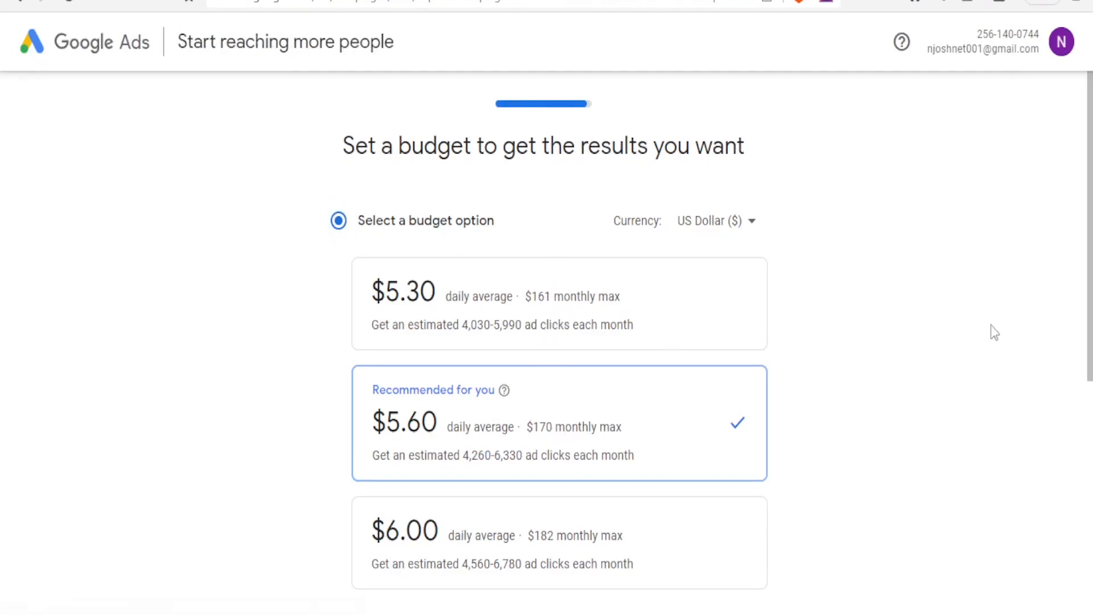
- Choose a custom daily budget and set the slider to about $3.20
{"action": "left_click_drag", "start_coordinate": [1088, 381], "coordinate": [1066, 609]}
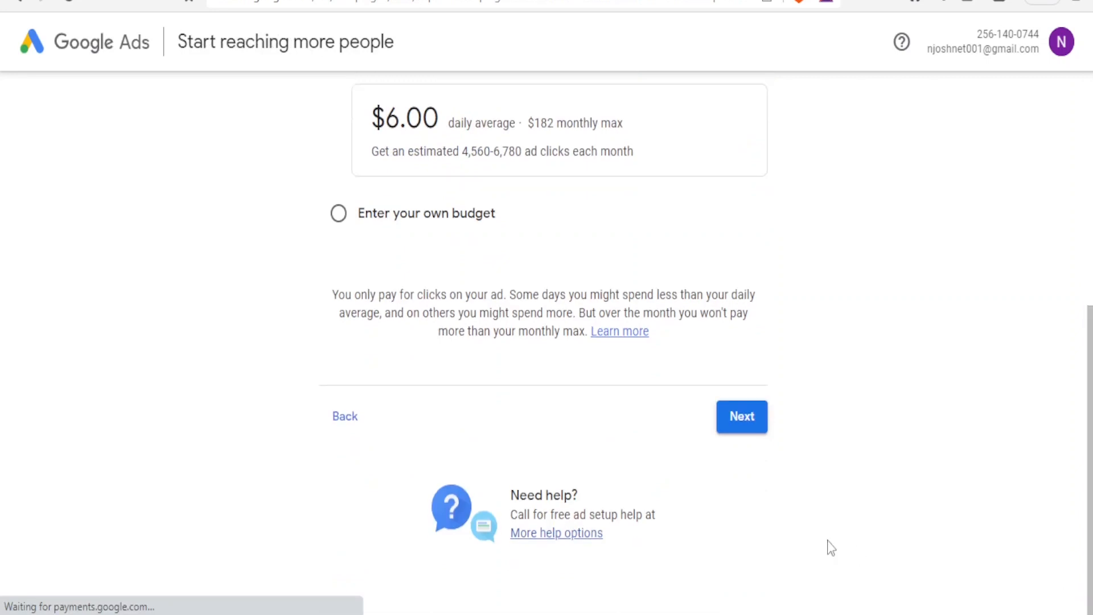
{"action": "left_click", "coordinate": [338, 215]}
{"action": "left_click_drag", "start_coordinate": [437, 200], "coordinate": [387, 189]}
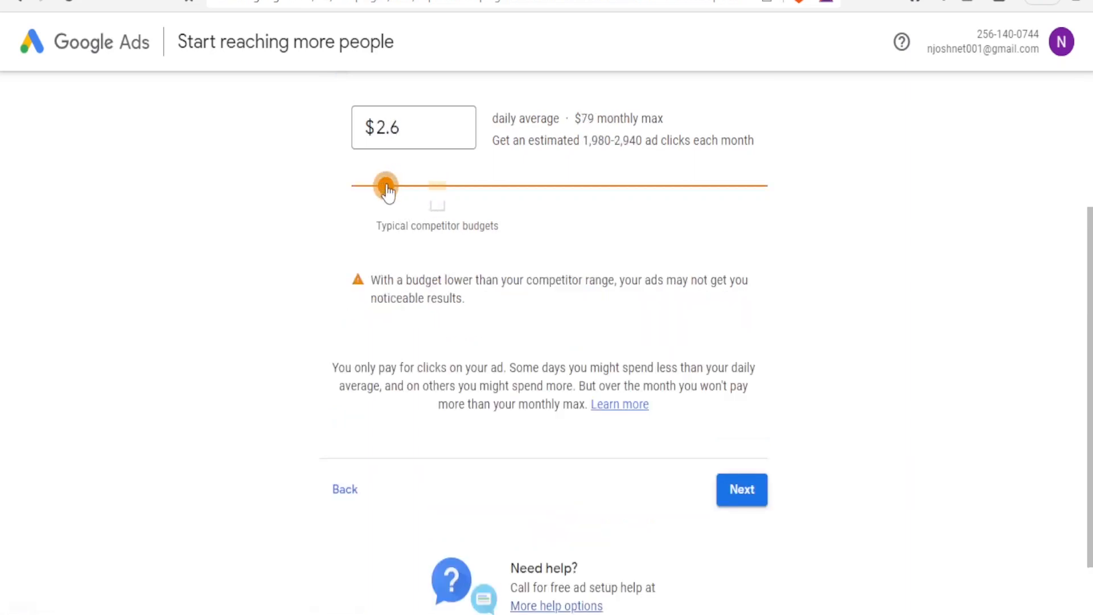
{"action": "left_click_drag", "start_coordinate": [387, 191], "coordinate": [415, 190]}
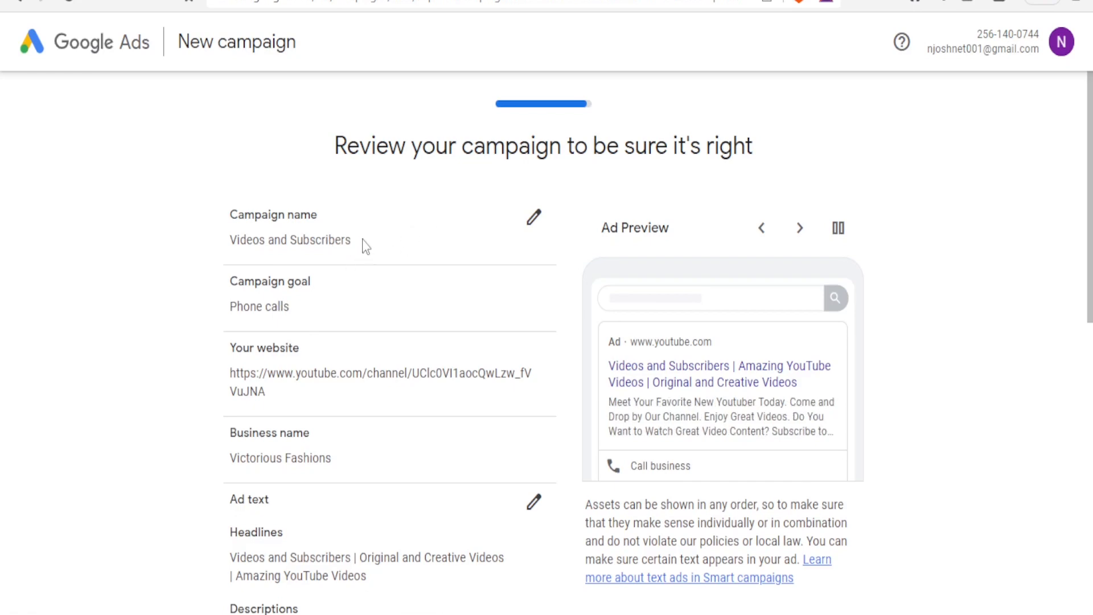
- Rename the campaign to 'Victorious Fashions Campaign' on the review page and save it
{"action": "left_click", "coordinate": [534, 217]}
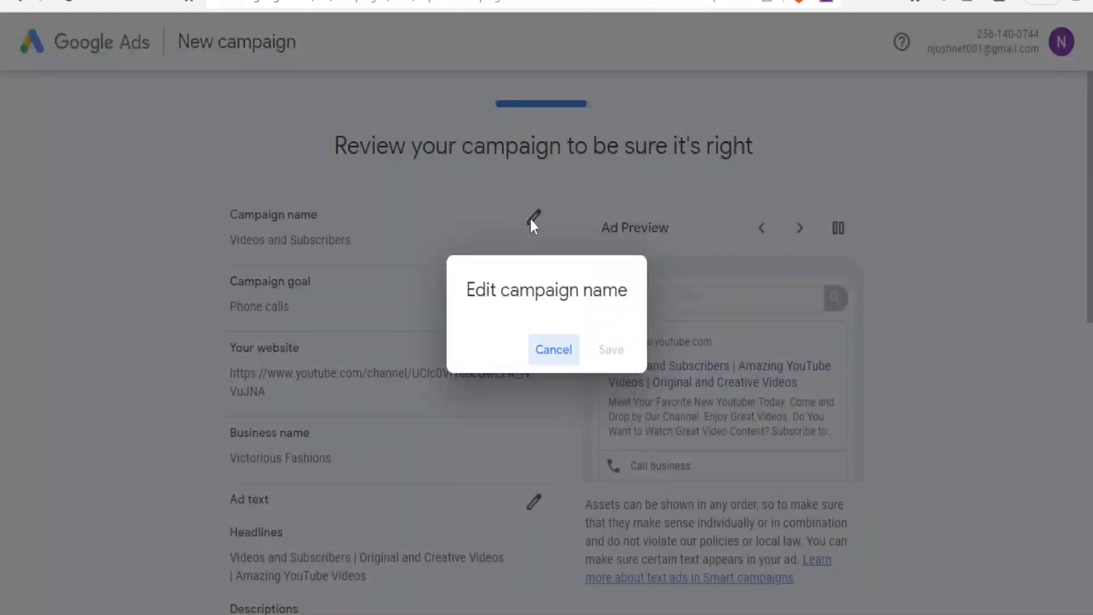
{"action": "left_click_drag", "start_coordinate": [575, 318], "coordinate": [338, 299]}
{"action": "type", "text": "Victorious Fashions"}
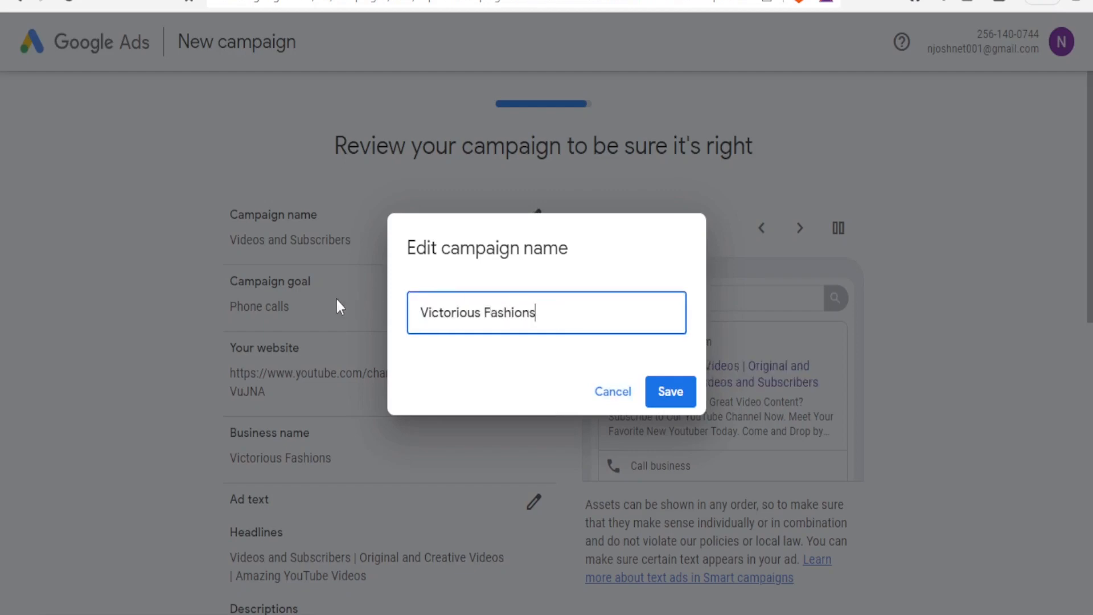
{"action": "type", "text": " Campaign"}
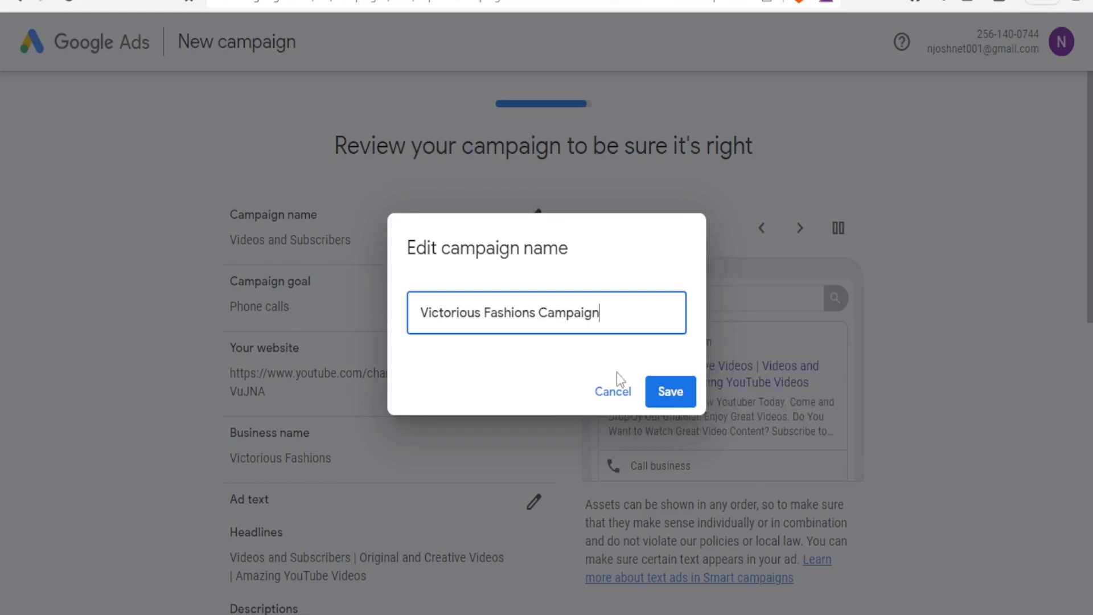
{"action": "left_click", "coordinate": [671, 391]}
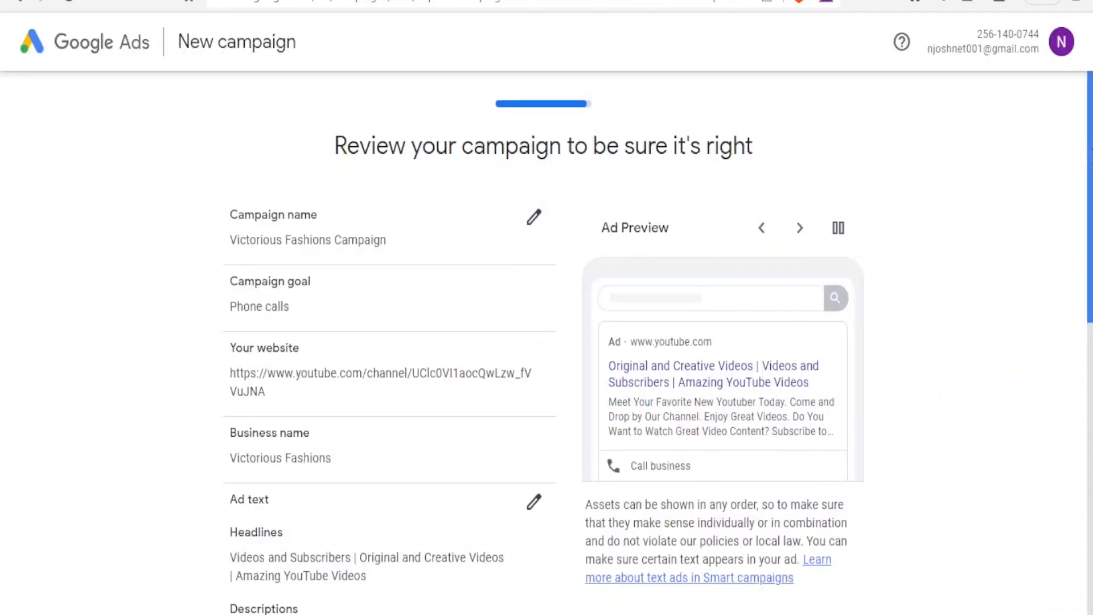
{"action": "left_click_drag", "start_coordinate": [1089, 161], "coordinate": [1070, 461]}
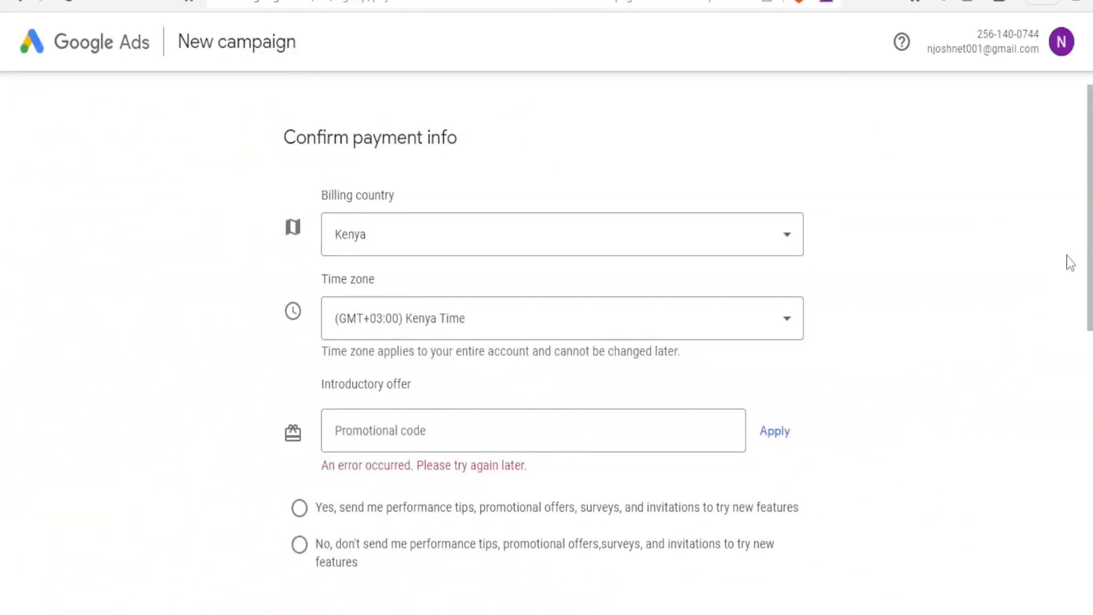
- Submit the payment form, cancel adding a payment method, and return to Microsoft Advertising
{"action": "left_click_drag", "start_coordinate": [1089, 256], "coordinate": [1076, 512]}
{"action": "left_click", "coordinate": [791, 478]}
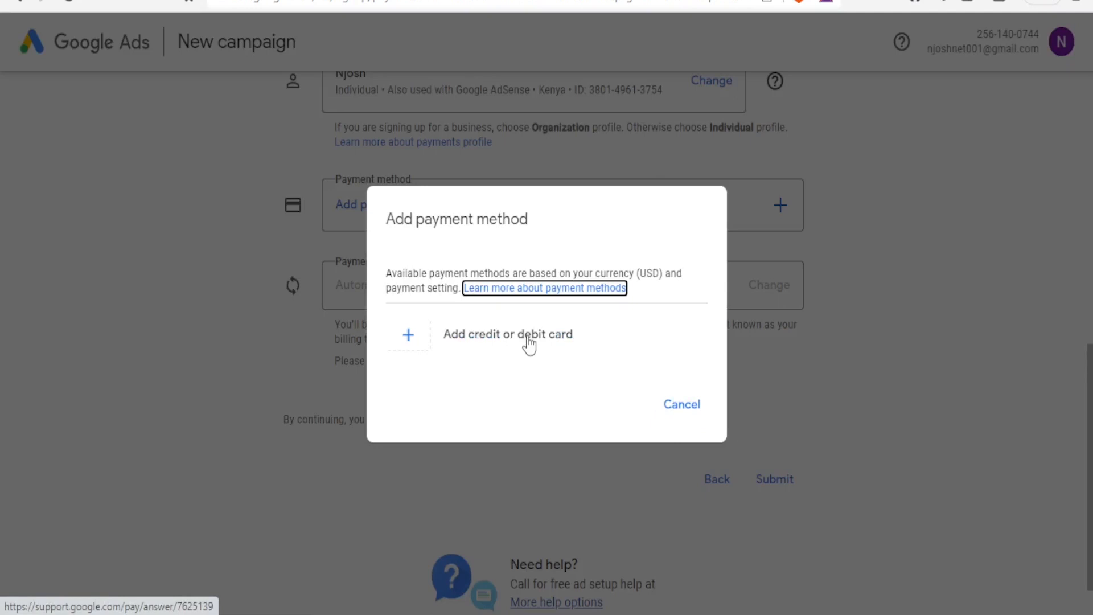
{"action": "left_click", "coordinate": [666, 407]}
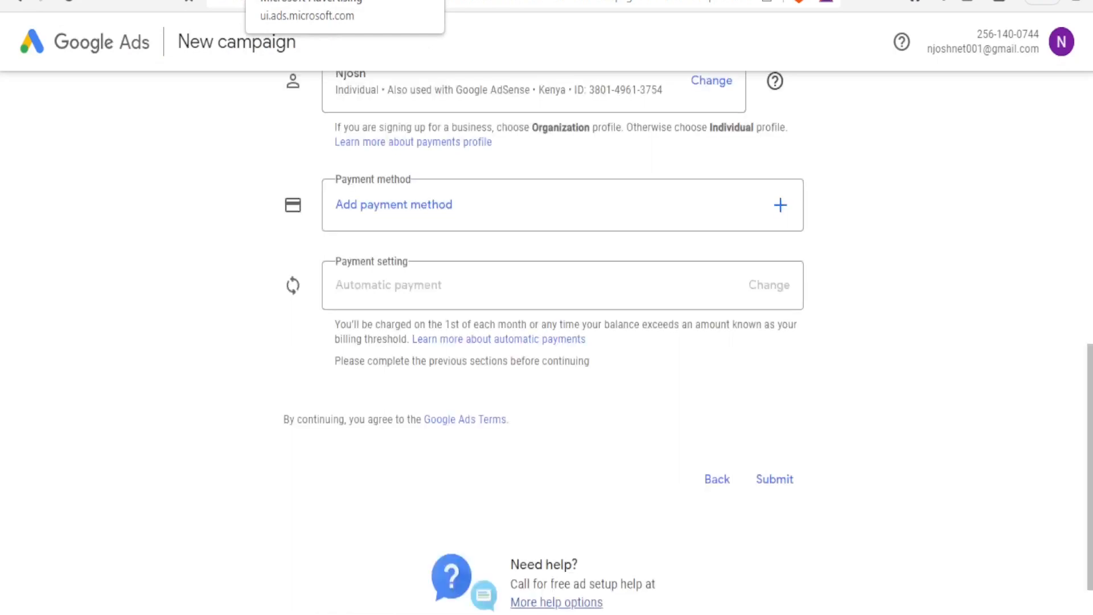
{"action": "left_click", "coordinate": [301, 0]}
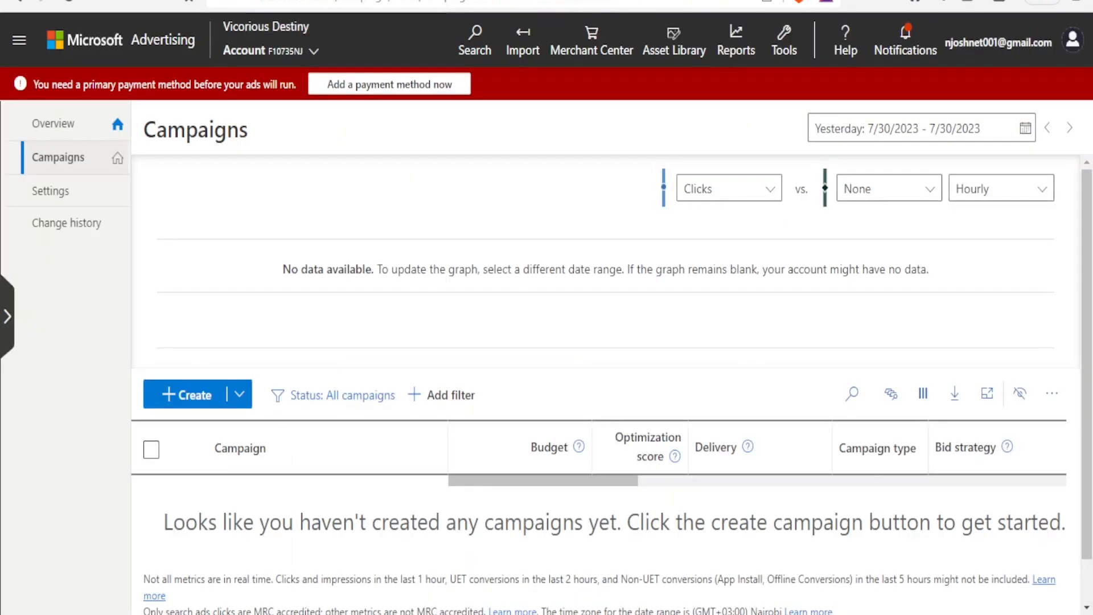
- From the top-bar Import menu, start an Import from Google Ads
{"action": "left_click", "coordinate": [524, 45]}
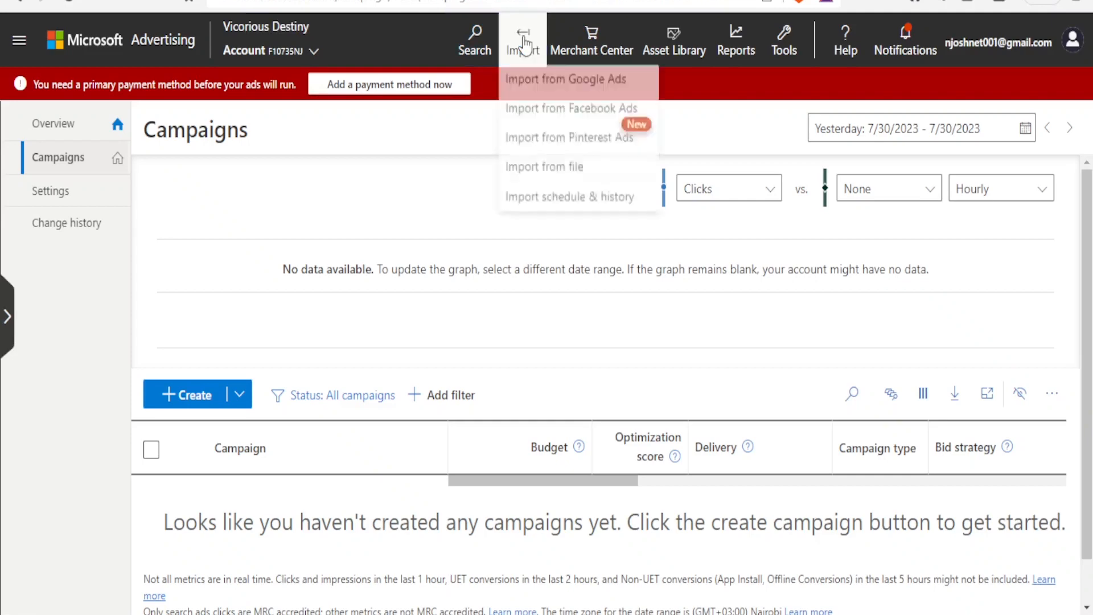
{"action": "left_click", "coordinate": [536, 94]}
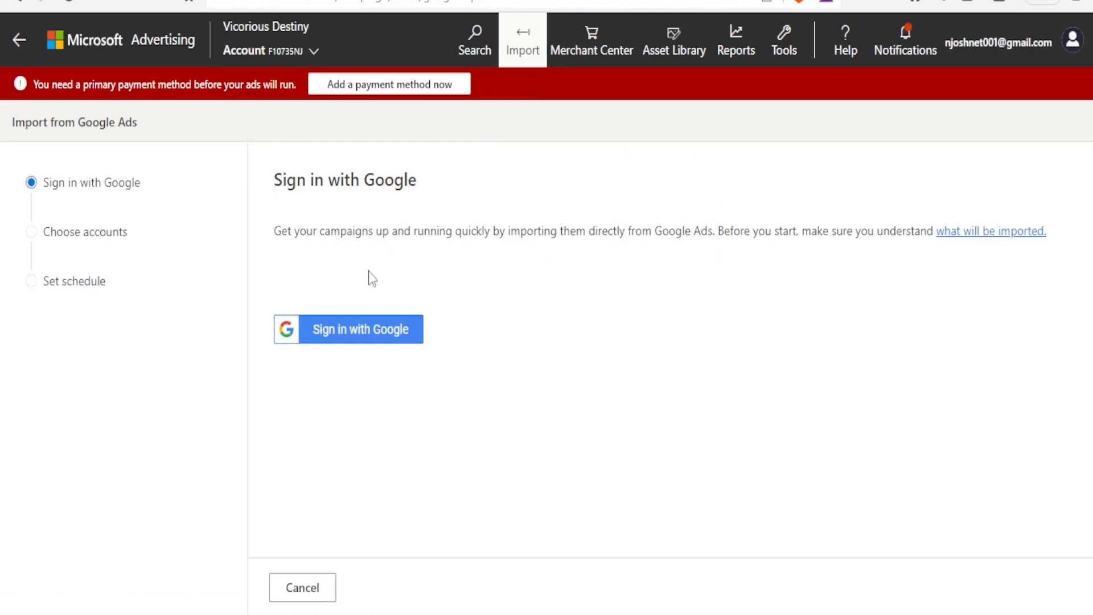
- Sign in with the Google account and allow Microsoft Advertising access on the consent page
{"action": "left_click", "coordinate": [357, 339]}
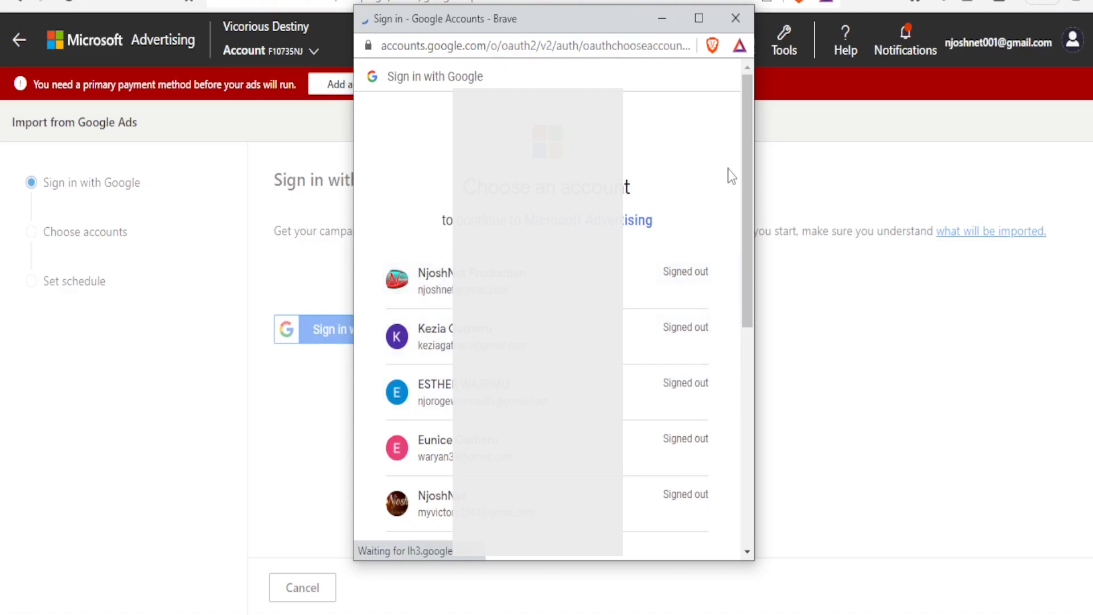
{"action": "left_click_drag", "start_coordinate": [745, 182], "coordinate": [740, 256]}
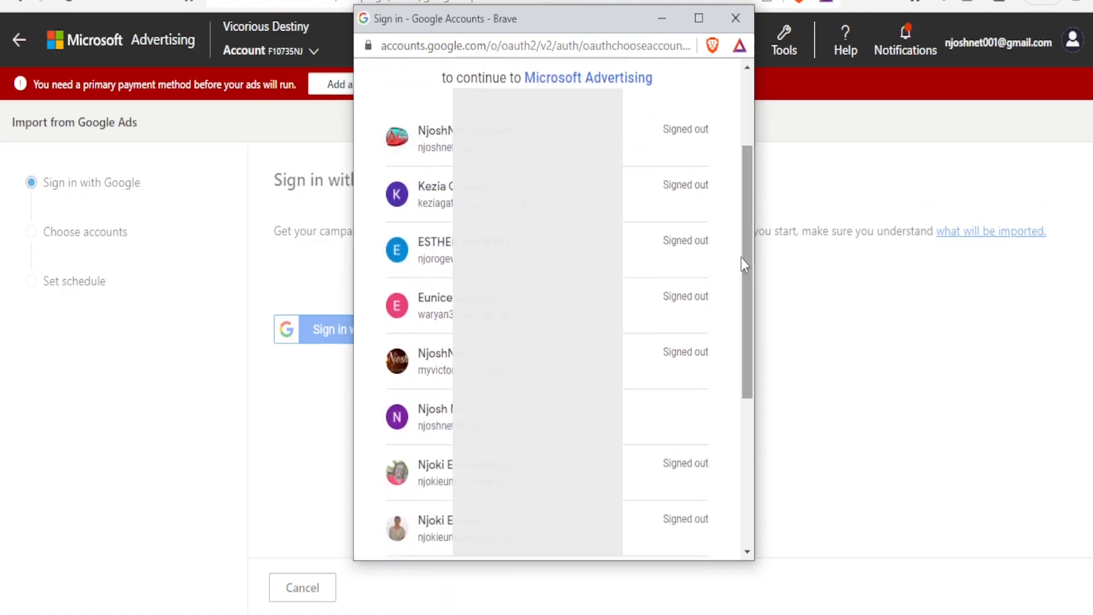
{"action": "left_click", "coordinate": [672, 416]}
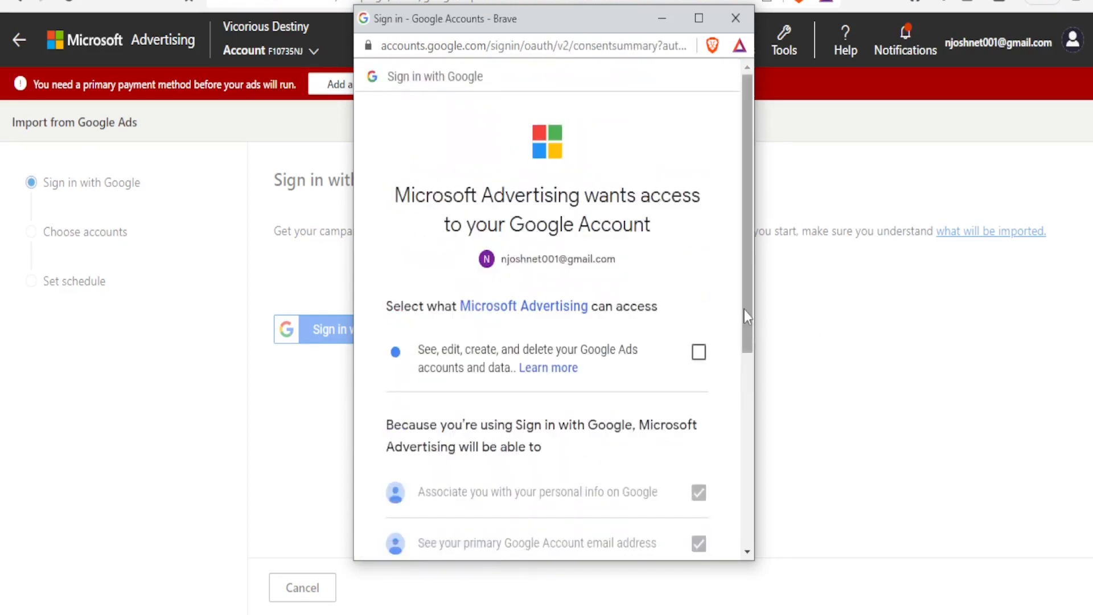
{"action": "left_click_drag", "start_coordinate": [747, 264], "coordinate": [748, 302]}
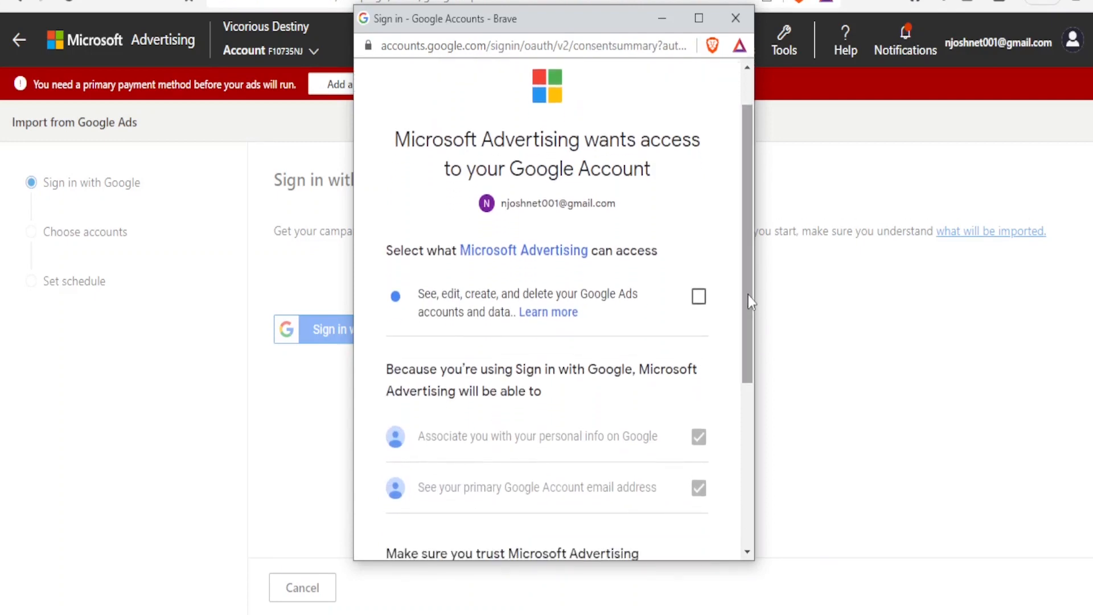
{"action": "left_click_drag", "start_coordinate": [749, 302], "coordinate": [750, 326]}
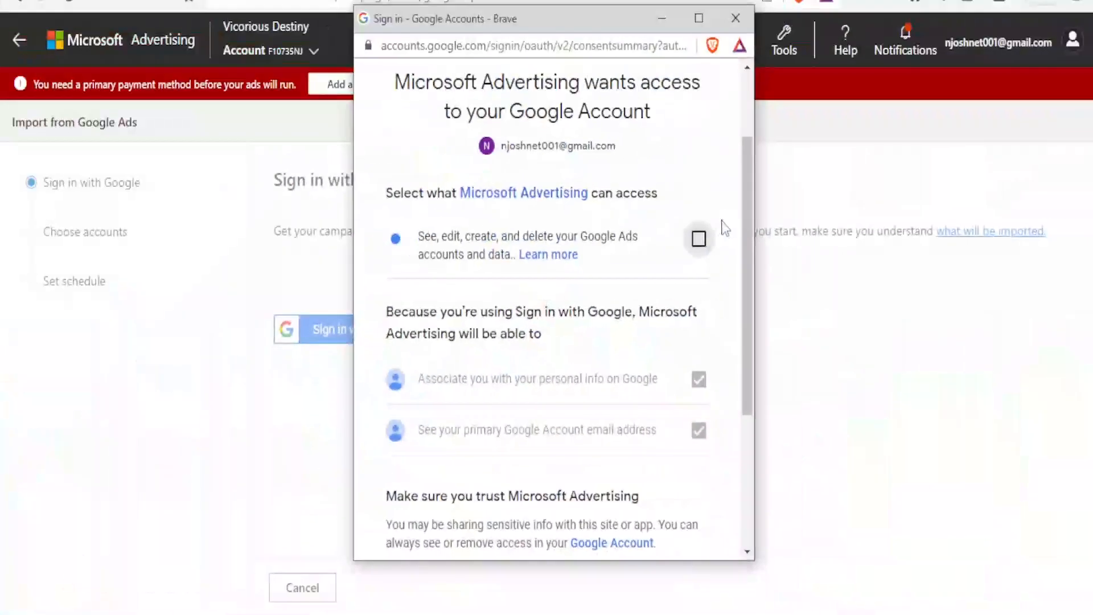
{"action": "left_click_drag", "start_coordinate": [741, 212], "coordinate": [740, 380]}
{"action": "left_click", "coordinate": [654, 455]}
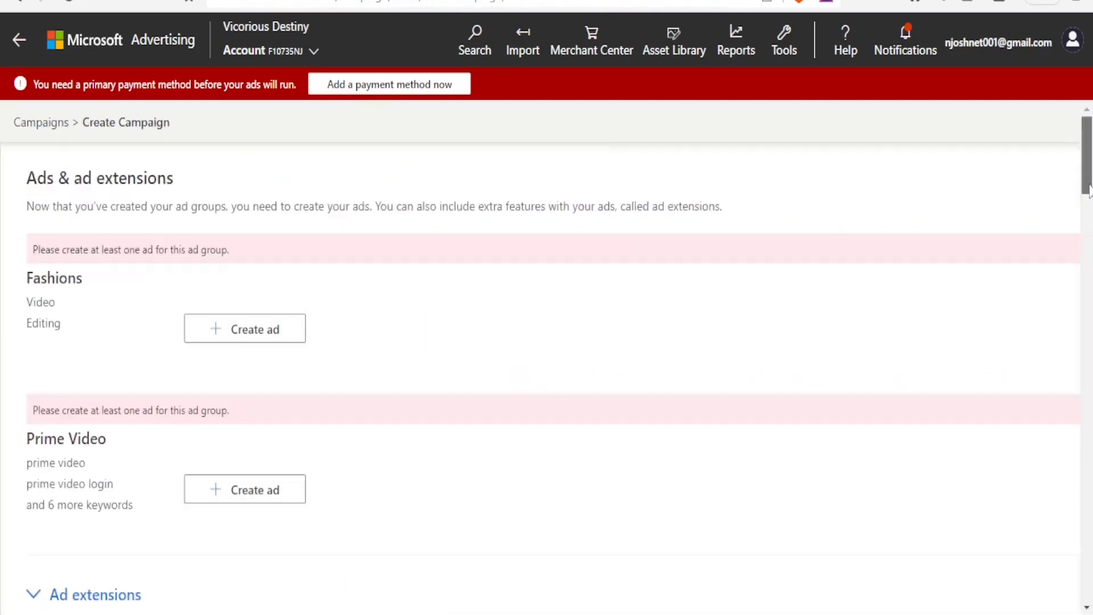
- Save and advance the import so Victorious fashions appears with a 35.00/day budget
{"action": "scroll", "coordinate": [1056, 446], "scroll_direction": "down", "scroll_amount": 20}
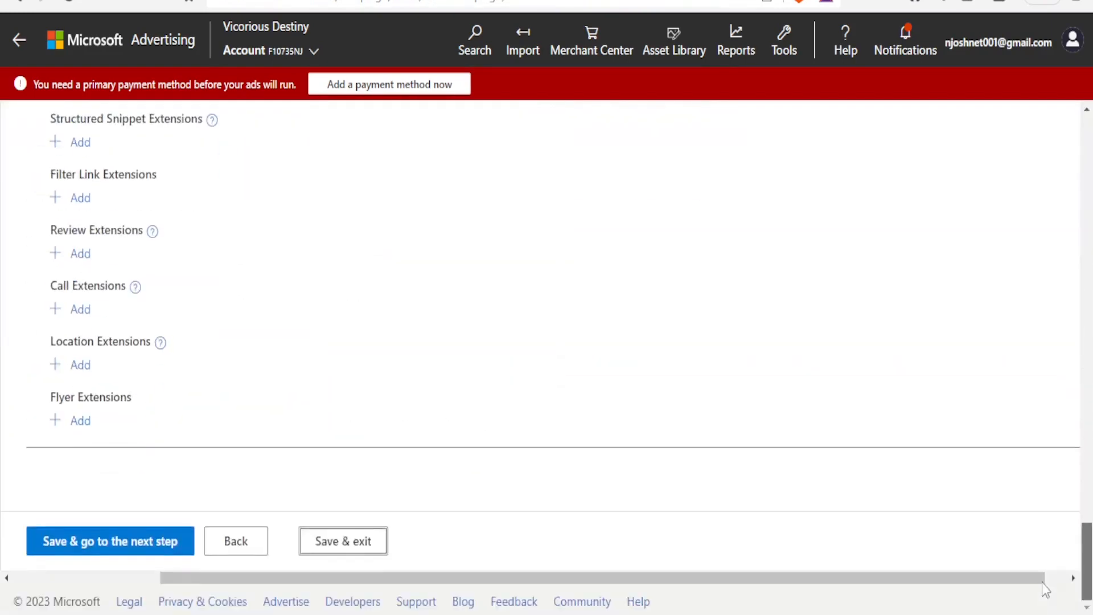
{"action": "left_click", "coordinate": [149, 555]}
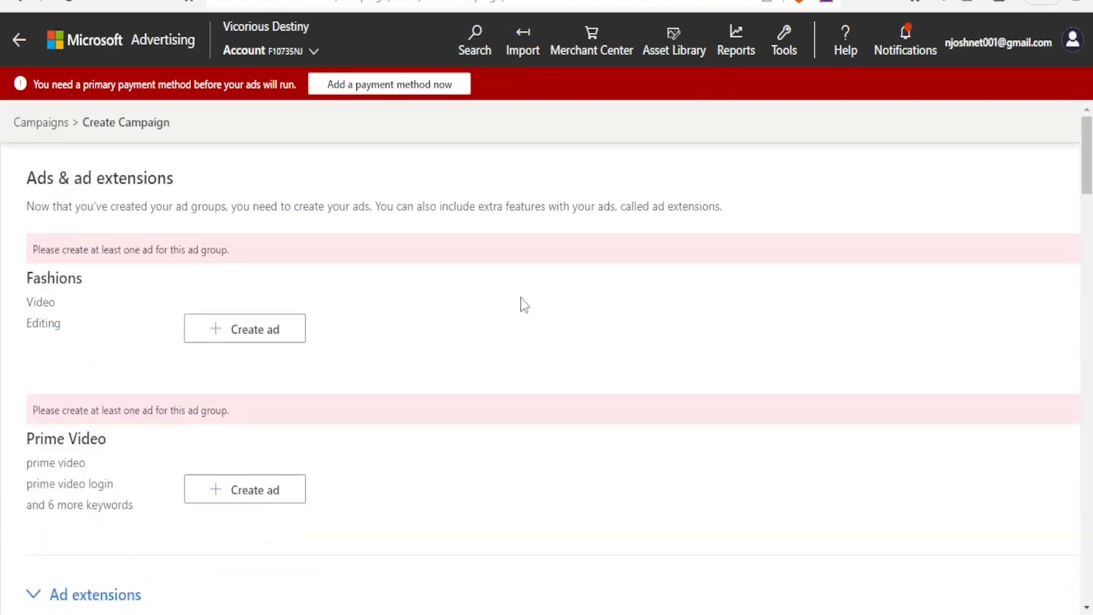
{"action": "left_click", "coordinate": [545, 45]}
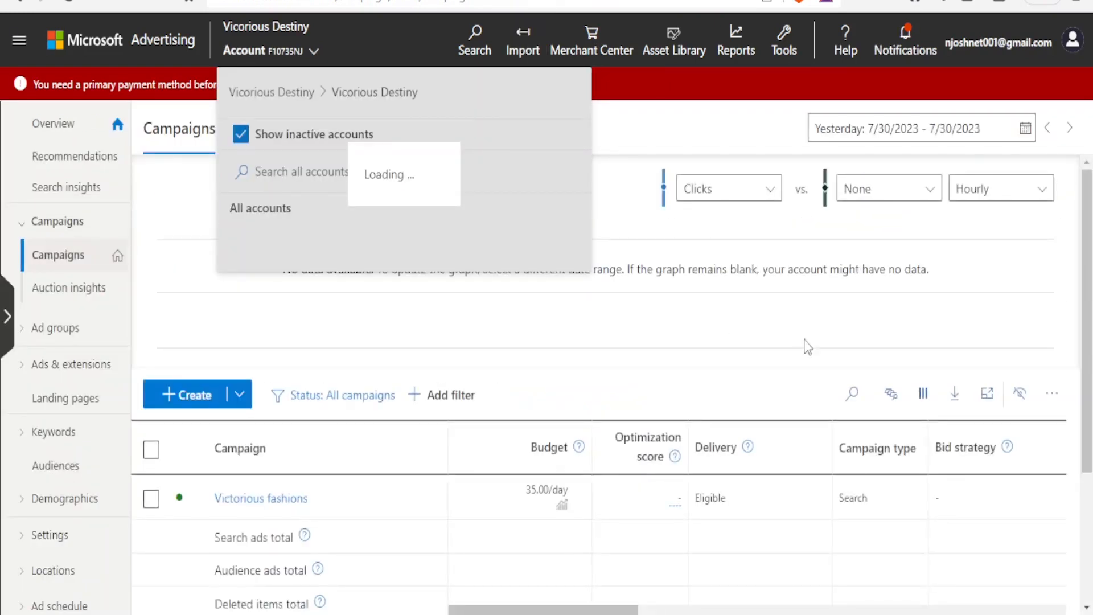
- Open the Victorious fashions campaign to view its Fashions and Prime Video draft ad groups
{"action": "left_click_drag", "start_coordinate": [1087, 320], "coordinate": [1087, 320]}
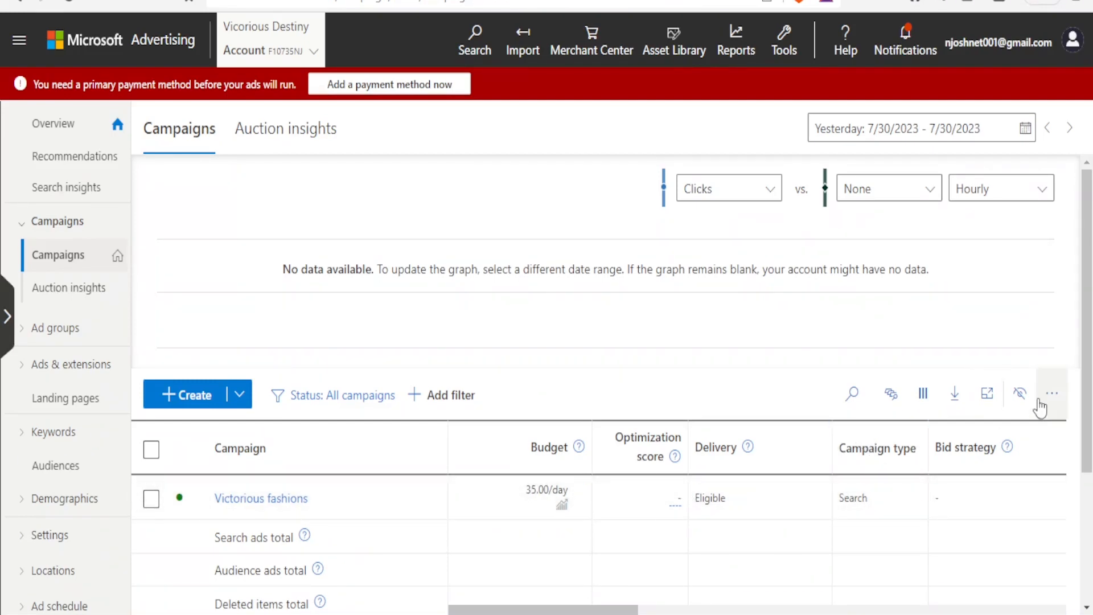
{"action": "scroll", "coordinate": [1073, 399], "scroll_direction": "down", "scroll_amount": 2}
{"action": "scroll", "coordinate": [1076, 489], "scroll_direction": "down", "scroll_amount": 2}
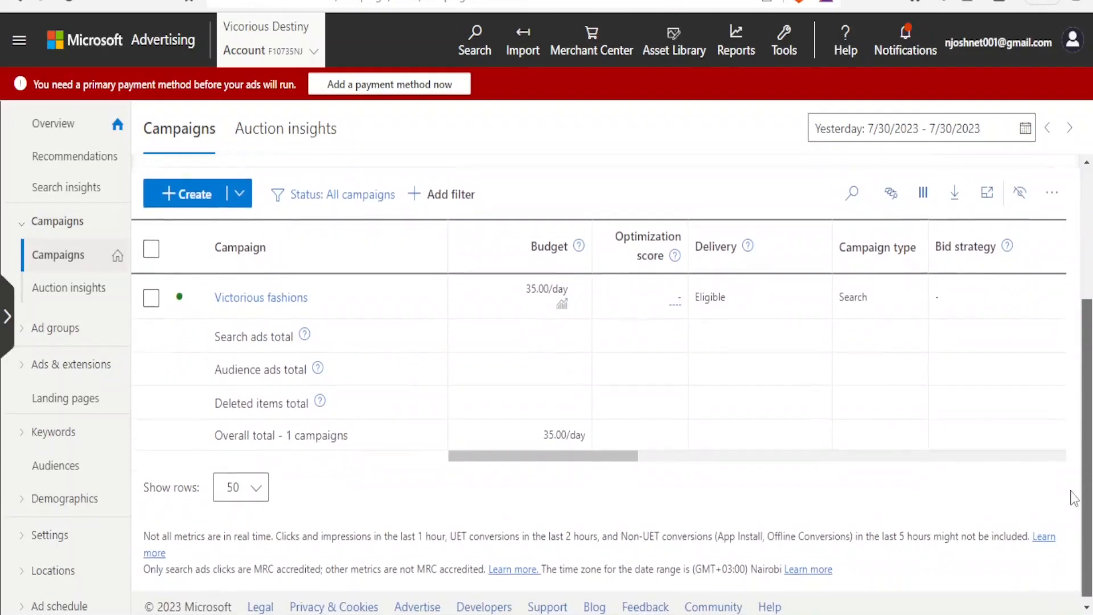
{"action": "scroll", "coordinate": [1075, 410], "scroll_direction": "up", "scroll_amount": 3}
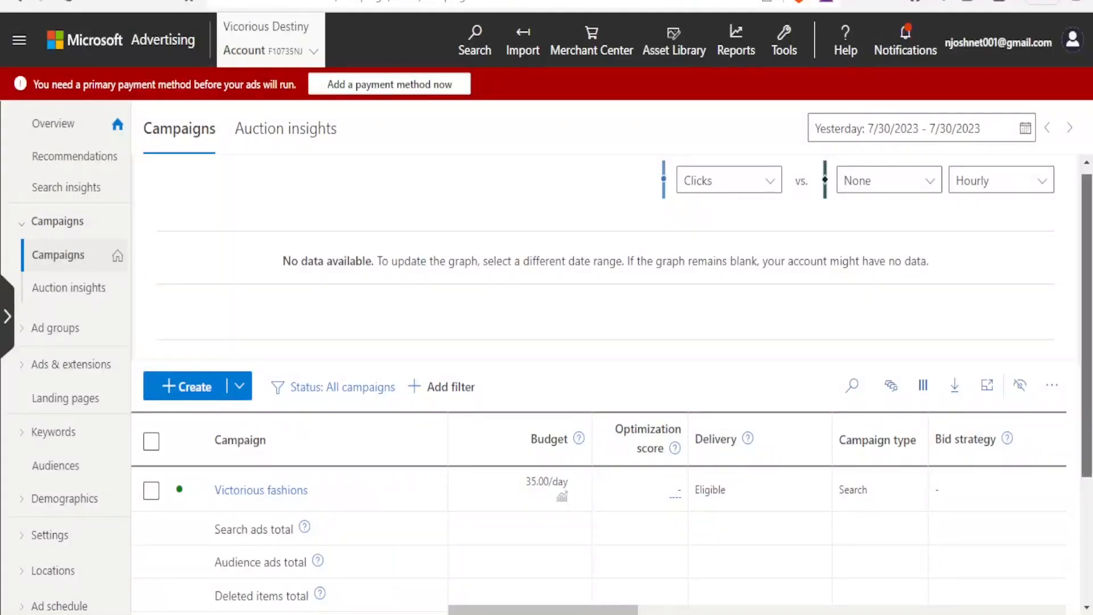
{"action": "left_click_drag", "start_coordinate": [1086, 398], "coordinate": [1086, 393]}
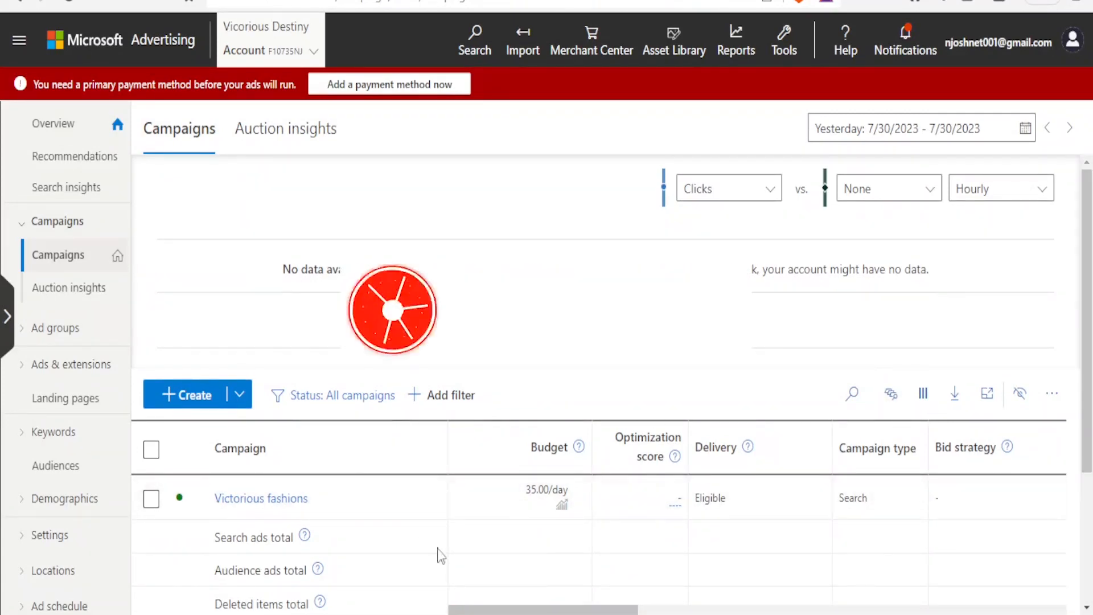
{"action": "left_click", "coordinate": [248, 504]}
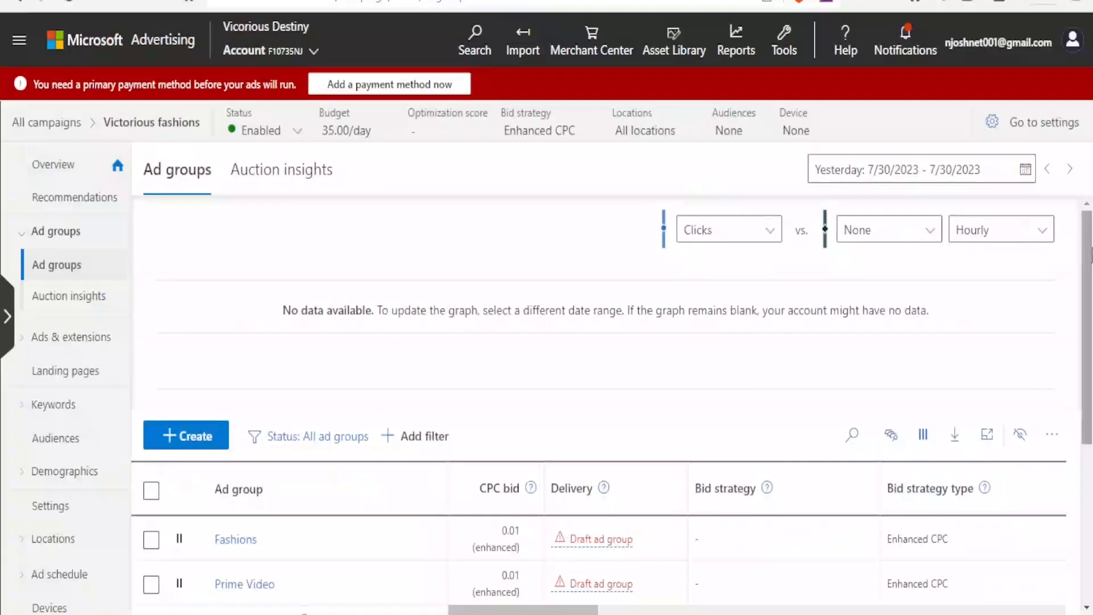
- Go back to the all-campaigns Campaigns page using the browser Back button
{"action": "left_click", "coordinate": [25, 4]}
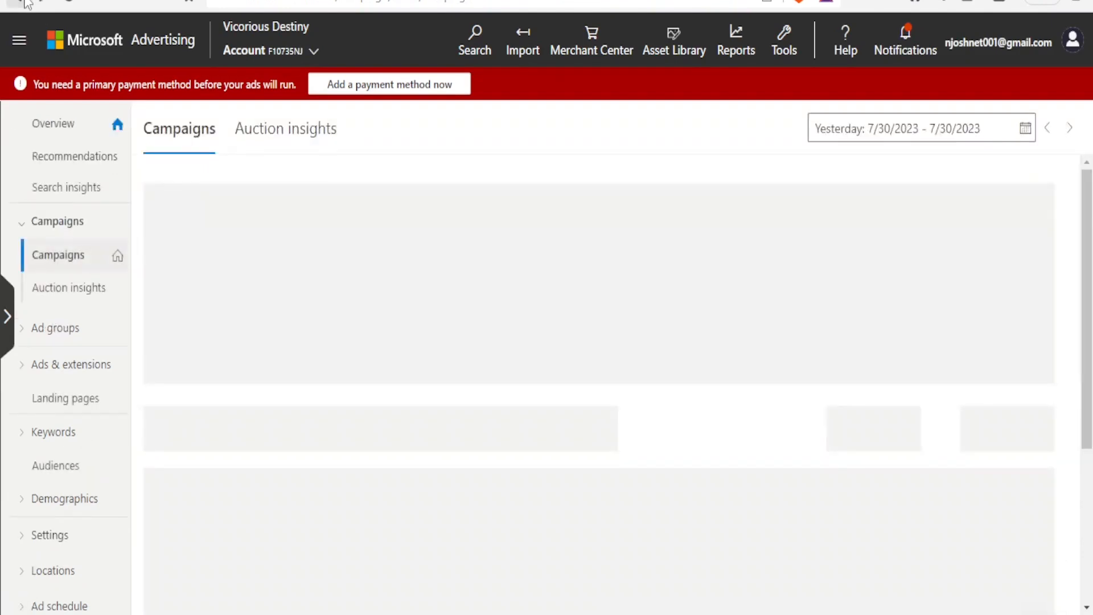